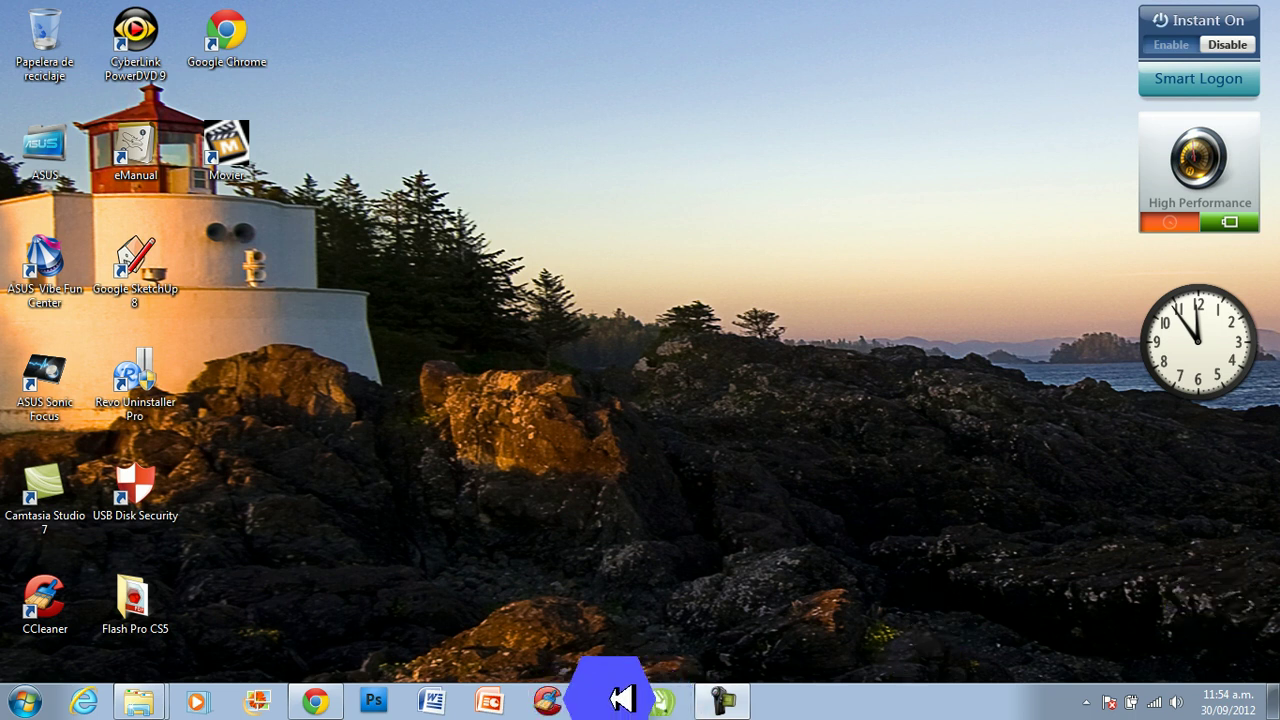
# Bring the Nomina payroll workbook window up from the Excel taskbar button.
pyautogui.click(618, 700)
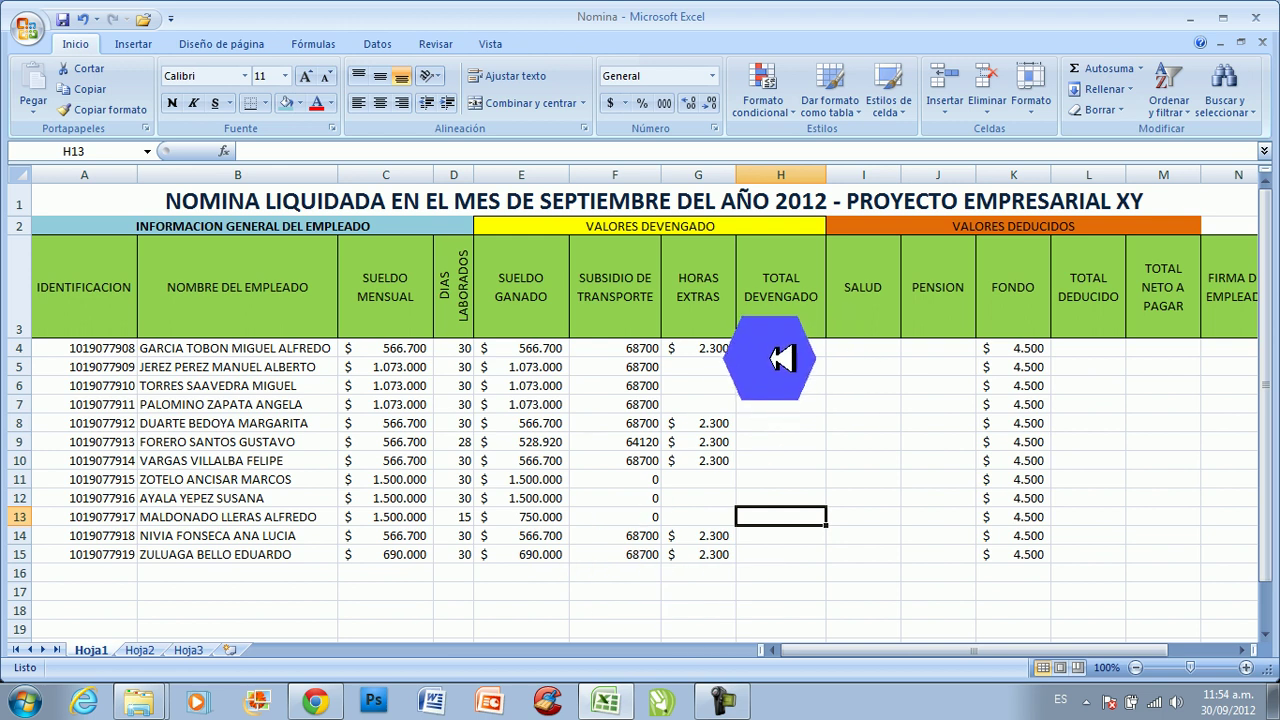
# Start a formula with = in cell H4 under TOTAL DEVENGADO.
pyautogui.click(780, 348)
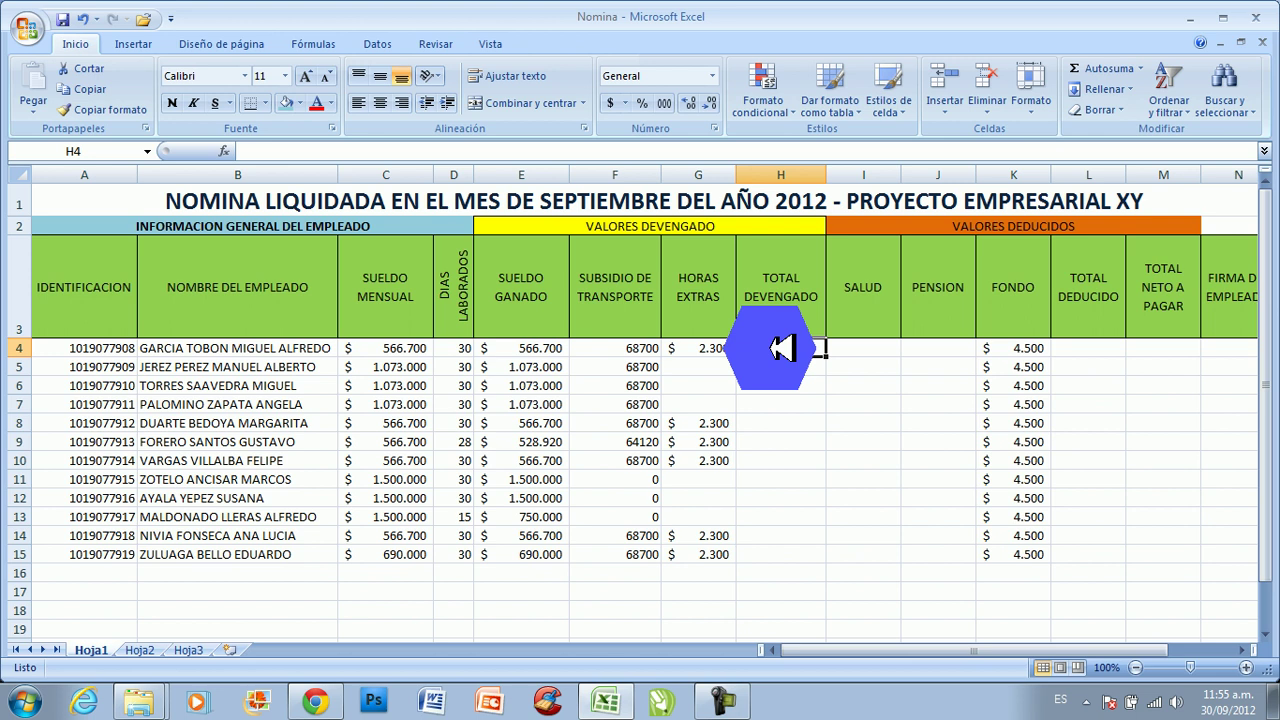
pyautogui.write('=')
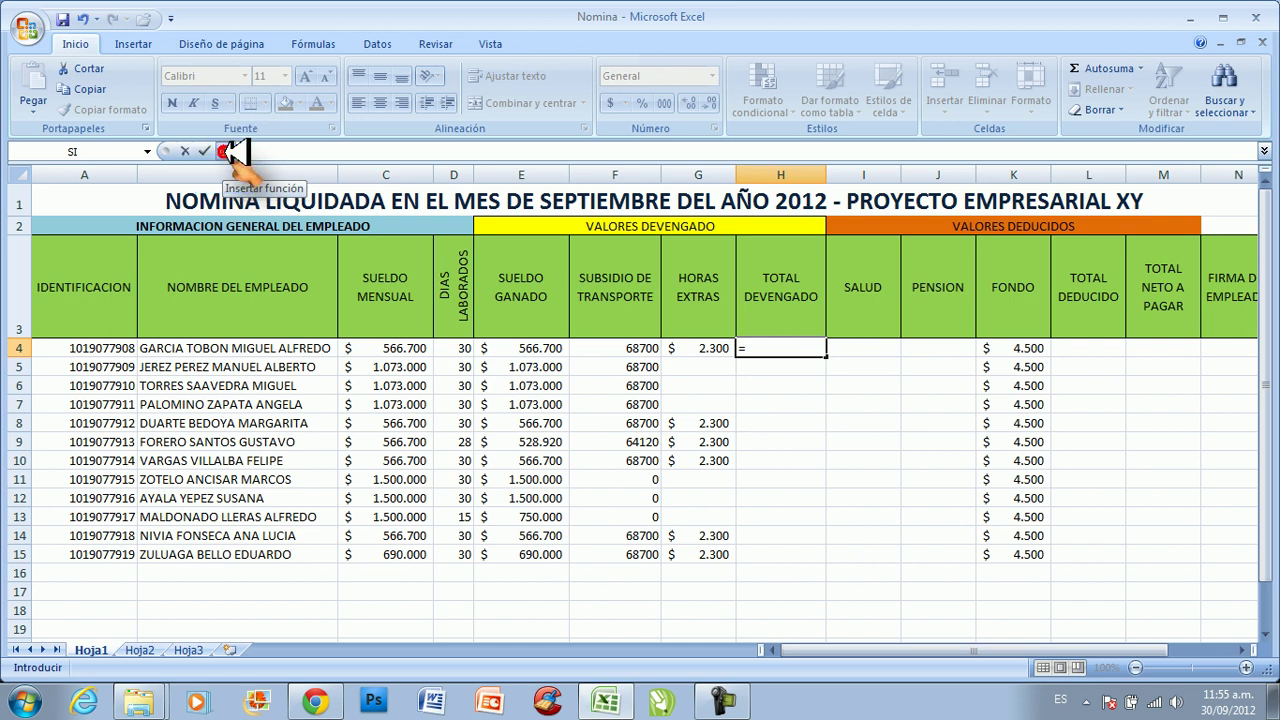
# Insert the SUMA function into H4 from the function picker.
pyautogui.click(226, 151)
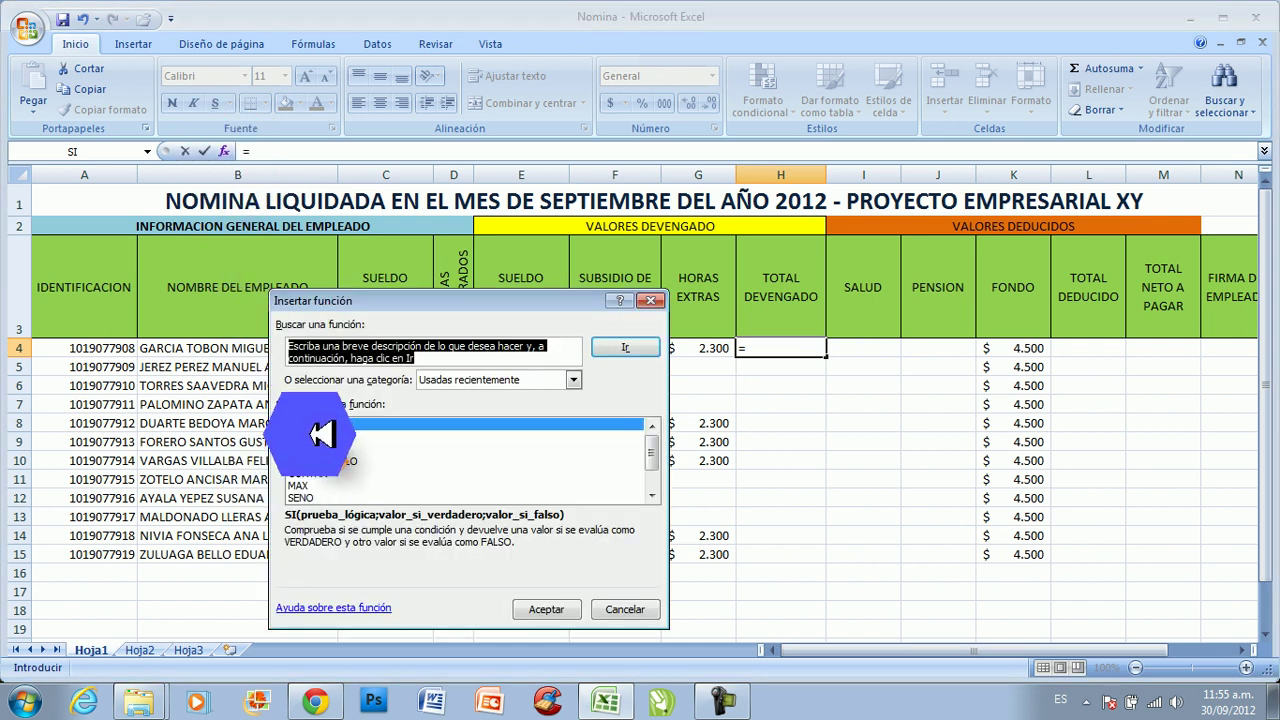
pyautogui.click(310, 437)
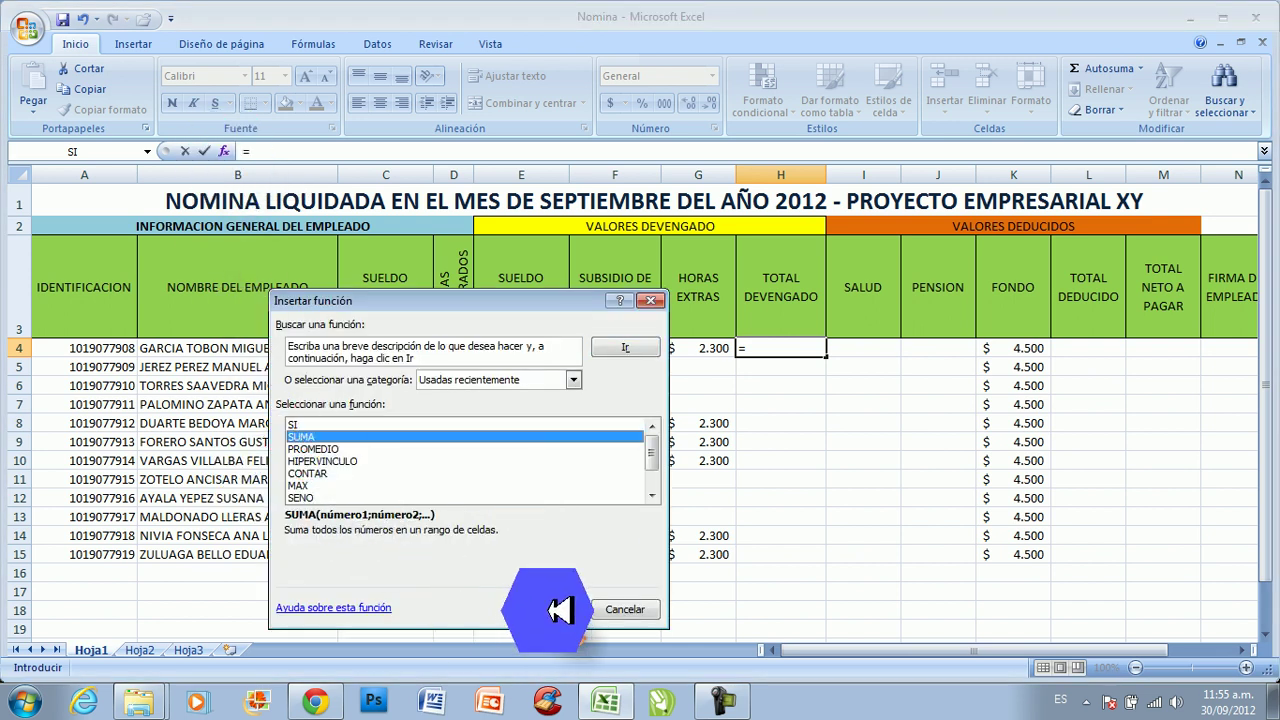
pyautogui.click(560, 609)
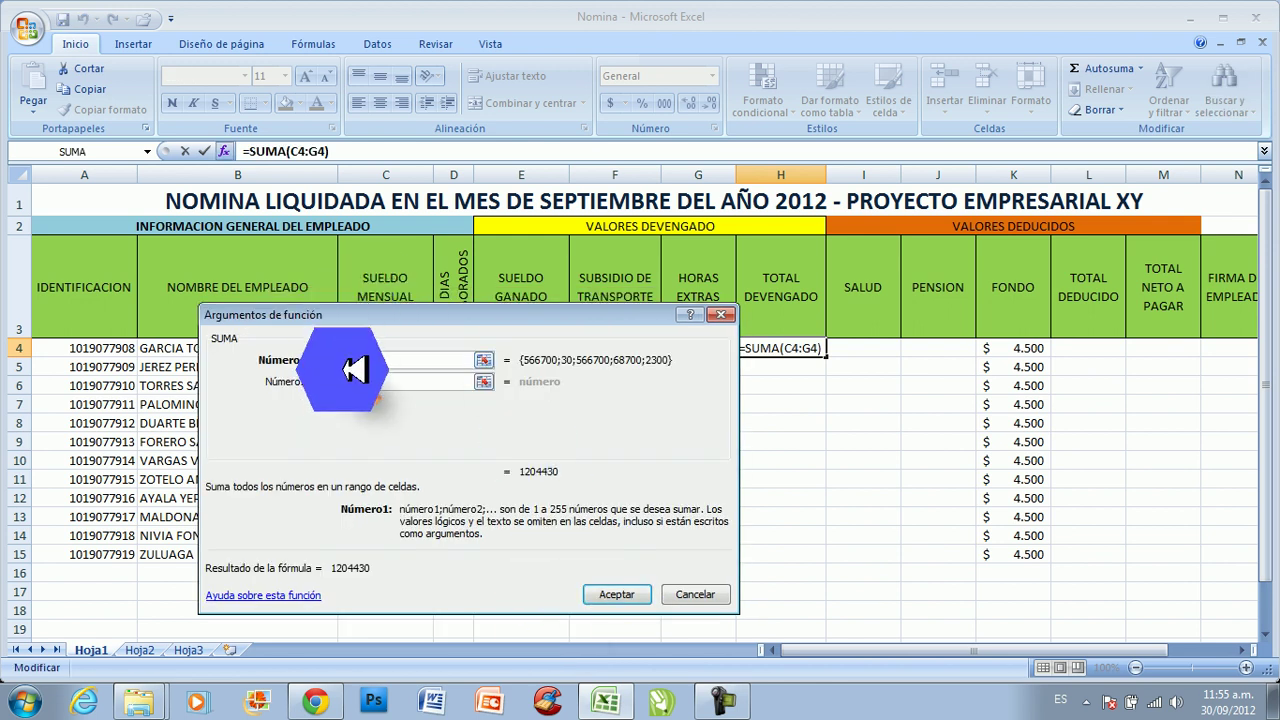
pyautogui.moveTo(491, 316)
pyautogui.mouseDown()
pyautogui.moveTo(565, 350)
pyautogui.moveTo(585, 392)
pyautogui.mouseUp()
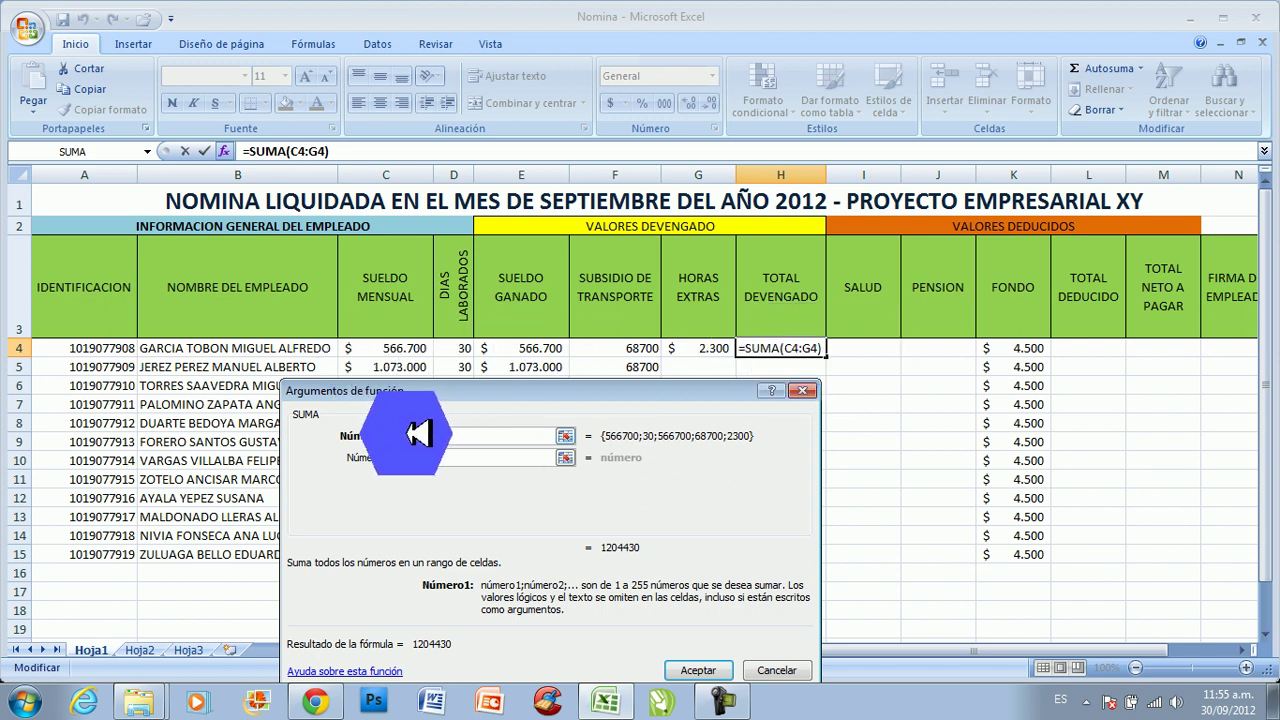
# Set SUMA's Número1 argument to E4:G4, Sueldo Ganado through Horas Extras.
pyautogui.click(415, 431)
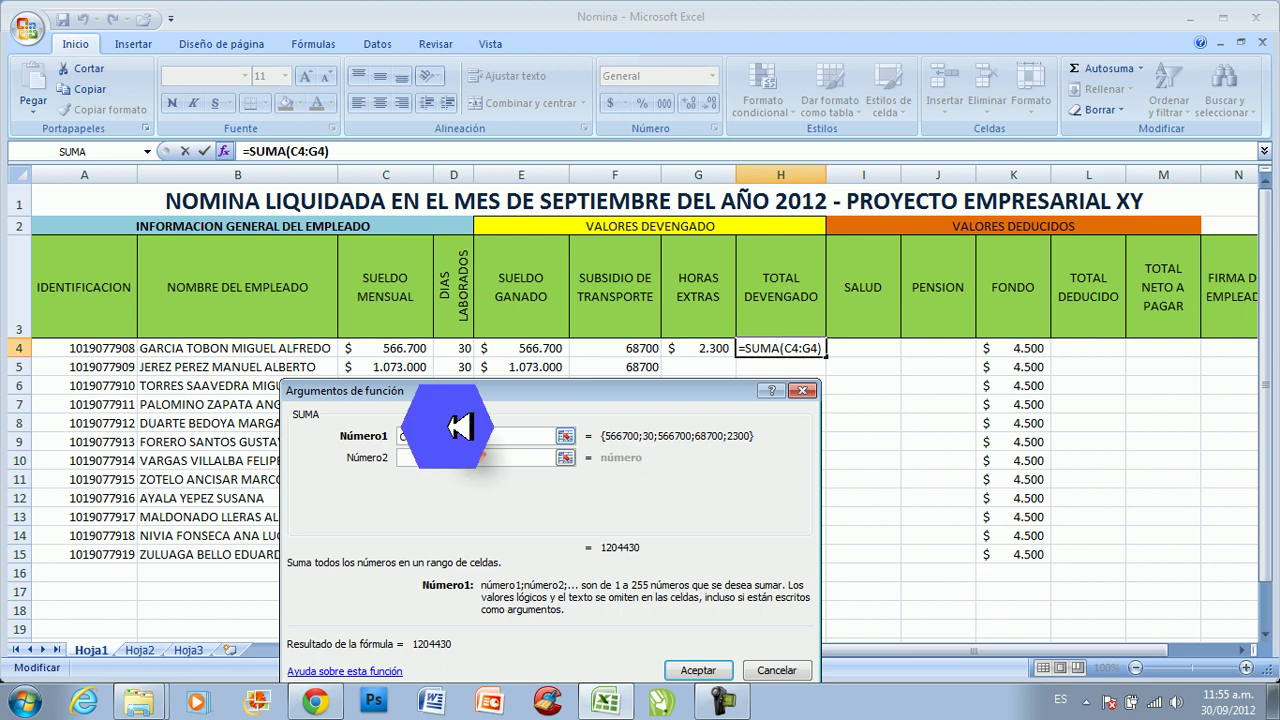
pyautogui.press('BackSpace')
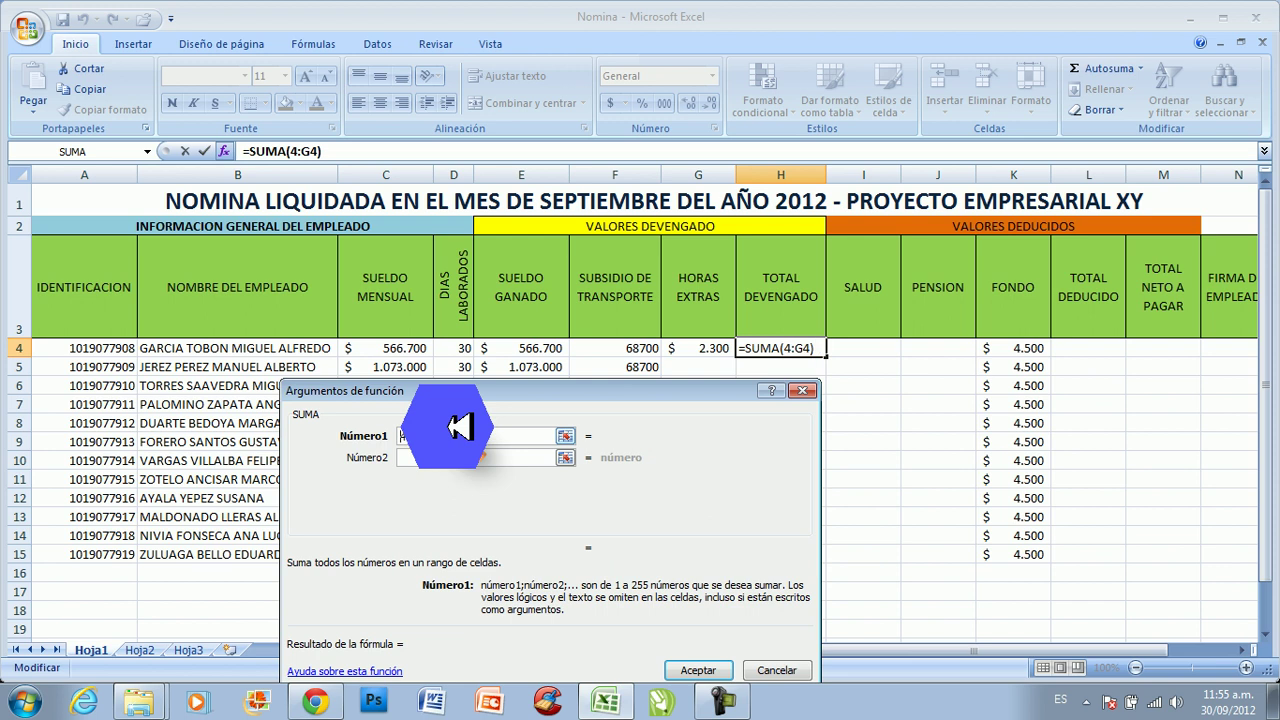
pyautogui.write('e')
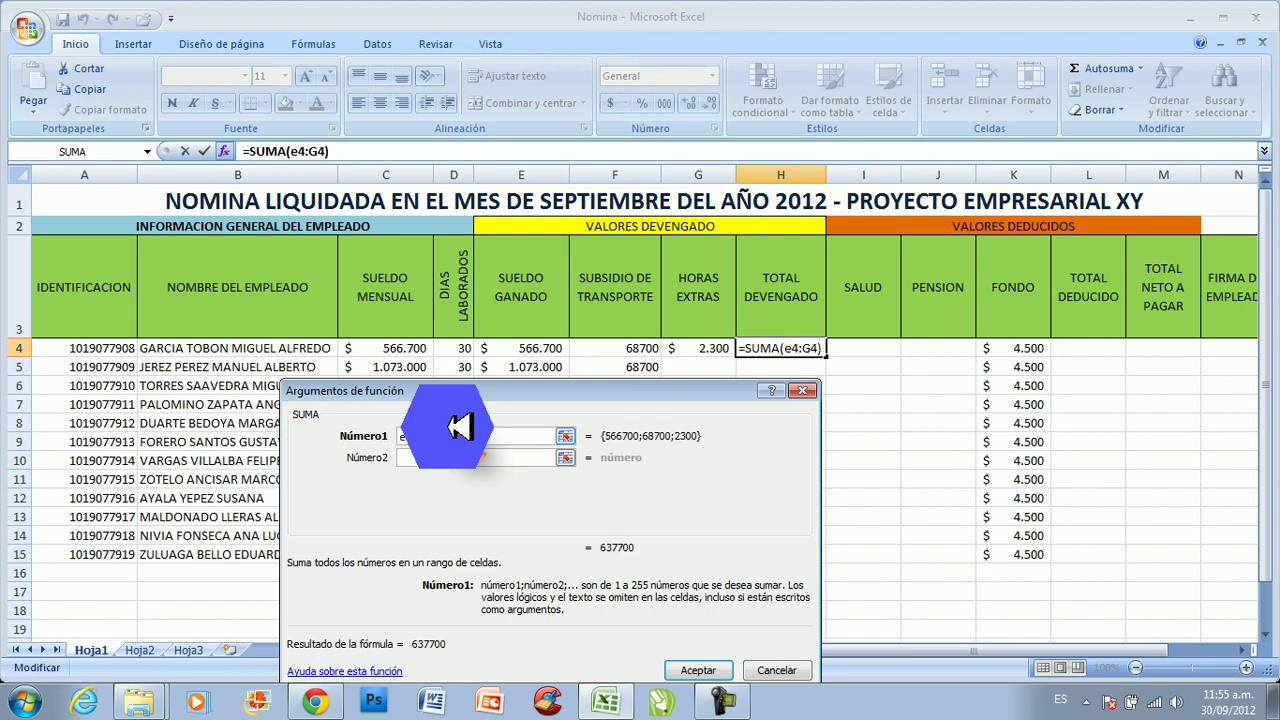
pyautogui.press('BackSpace')
pyautogui.press('Tab')
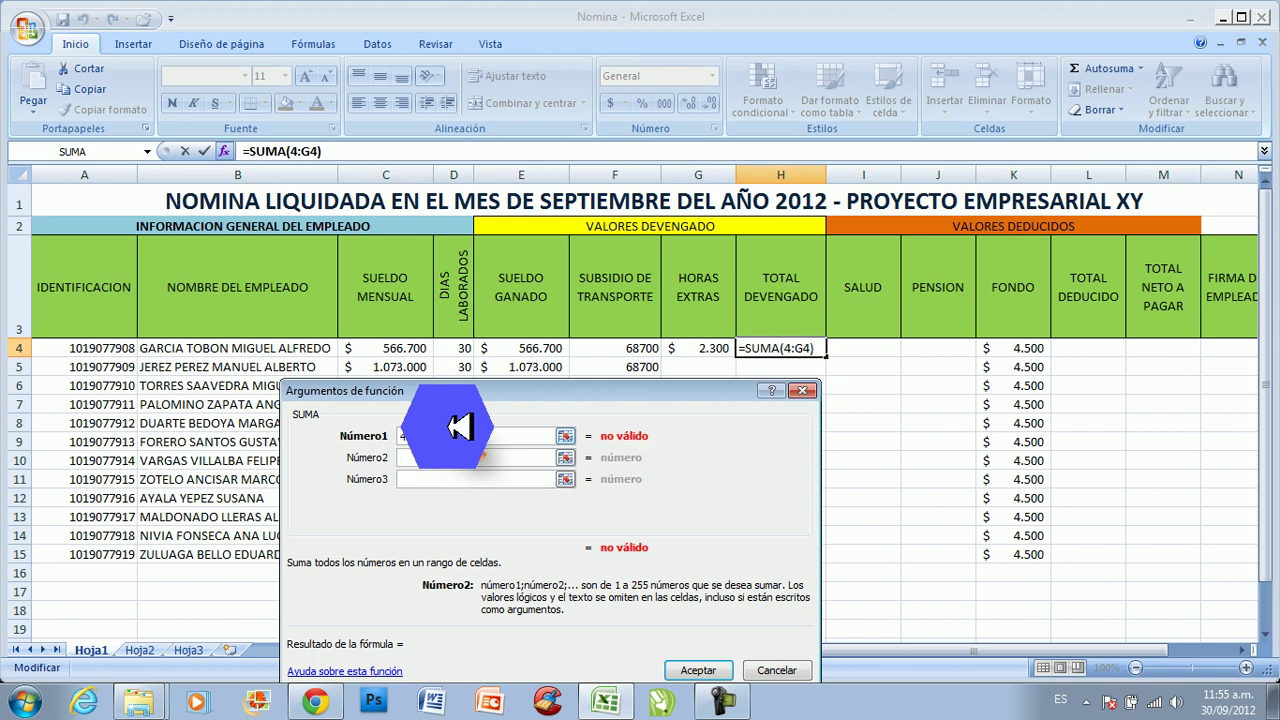
pyautogui.click(420, 436)
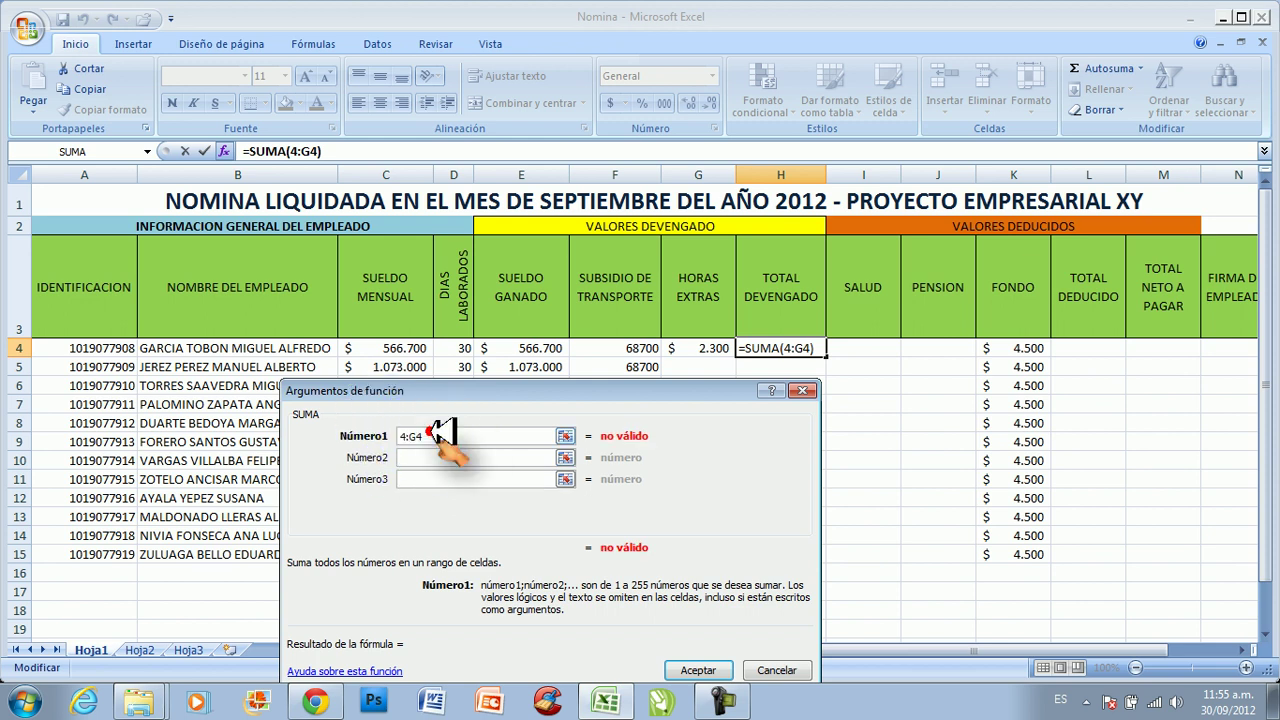
pyautogui.write('E4')
pyautogui.press('BackSpace')
pyautogui.write('4')
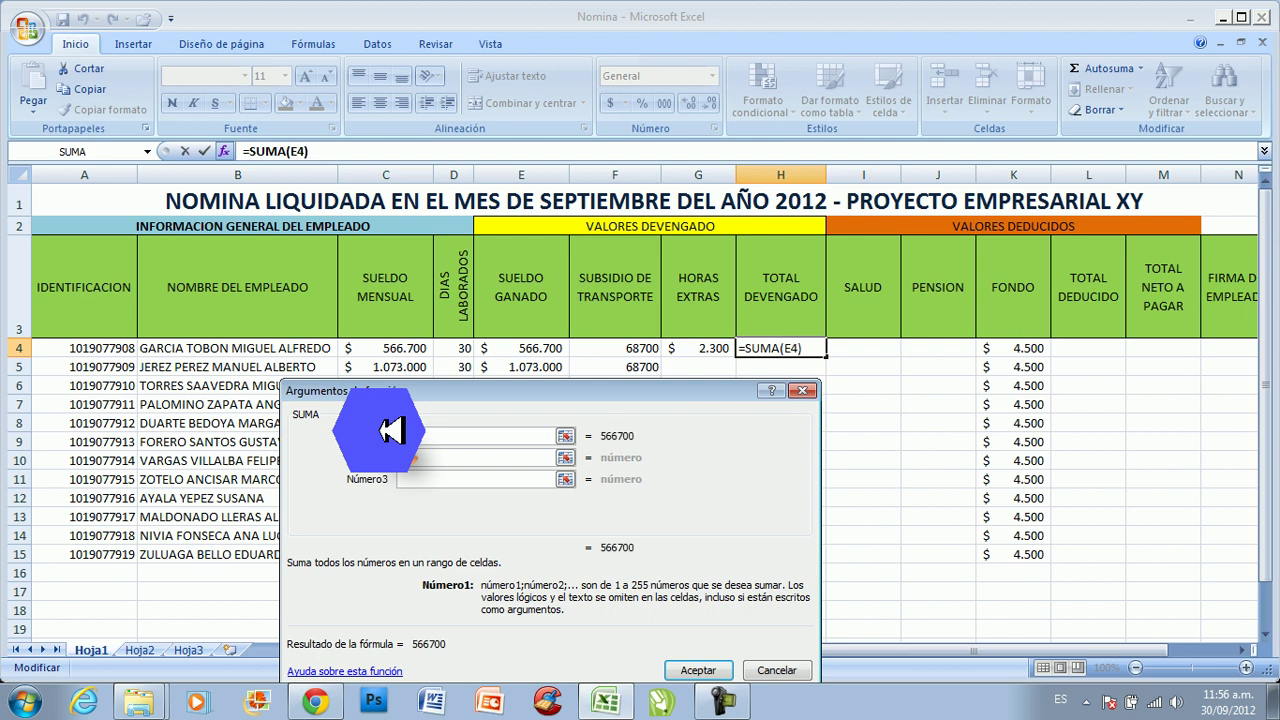
pyautogui.write(':')
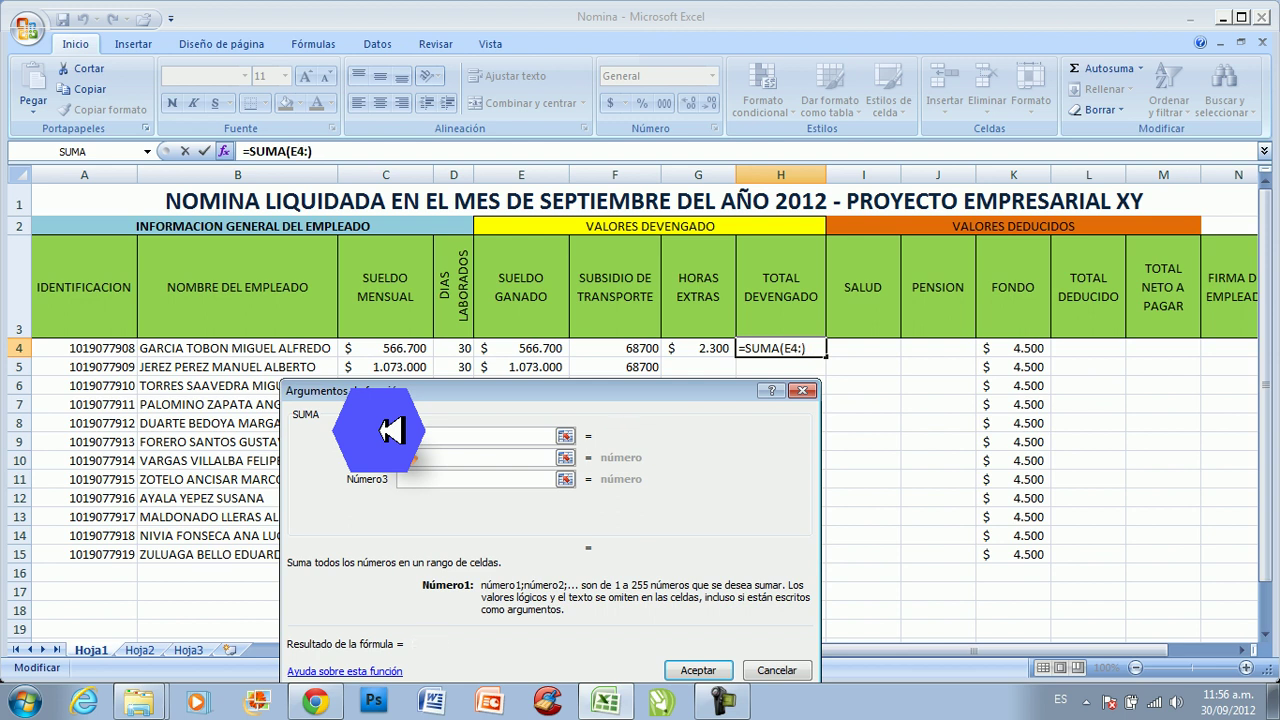
pyautogui.write('G4')
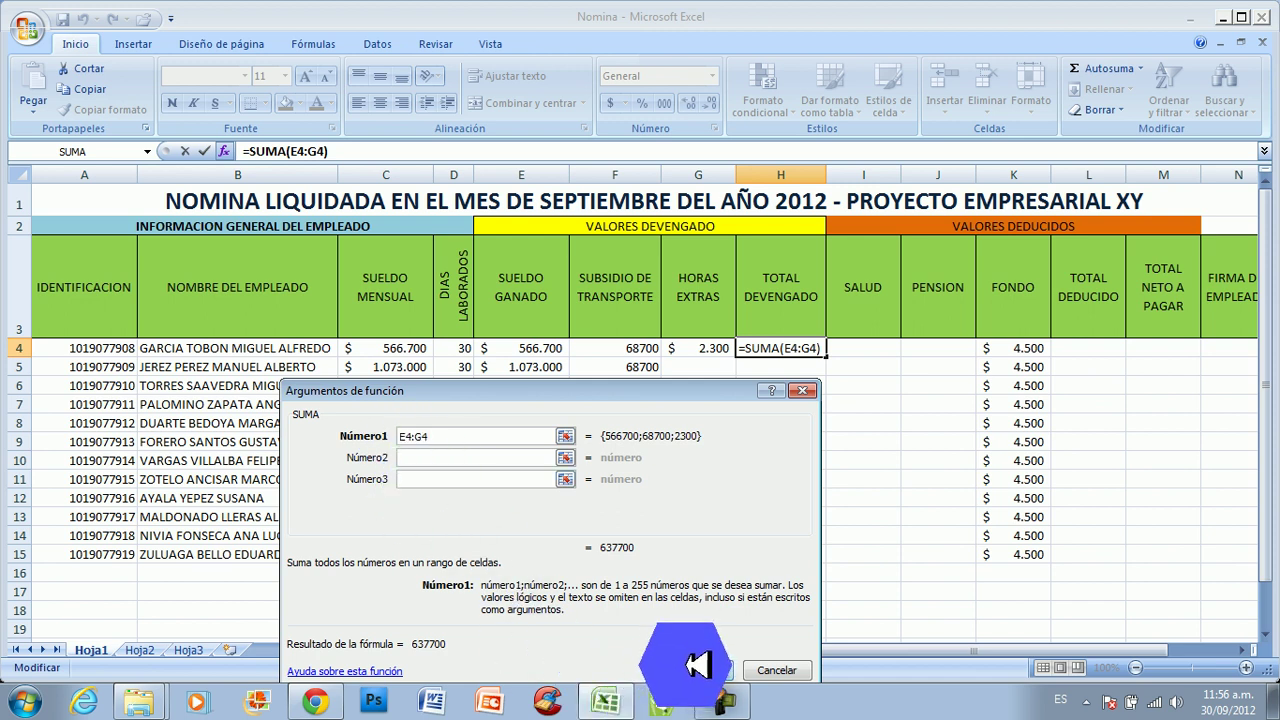
# Confirm the H4 sum of 637.700 and fill it down to H15.
pyautogui.click(697, 668)
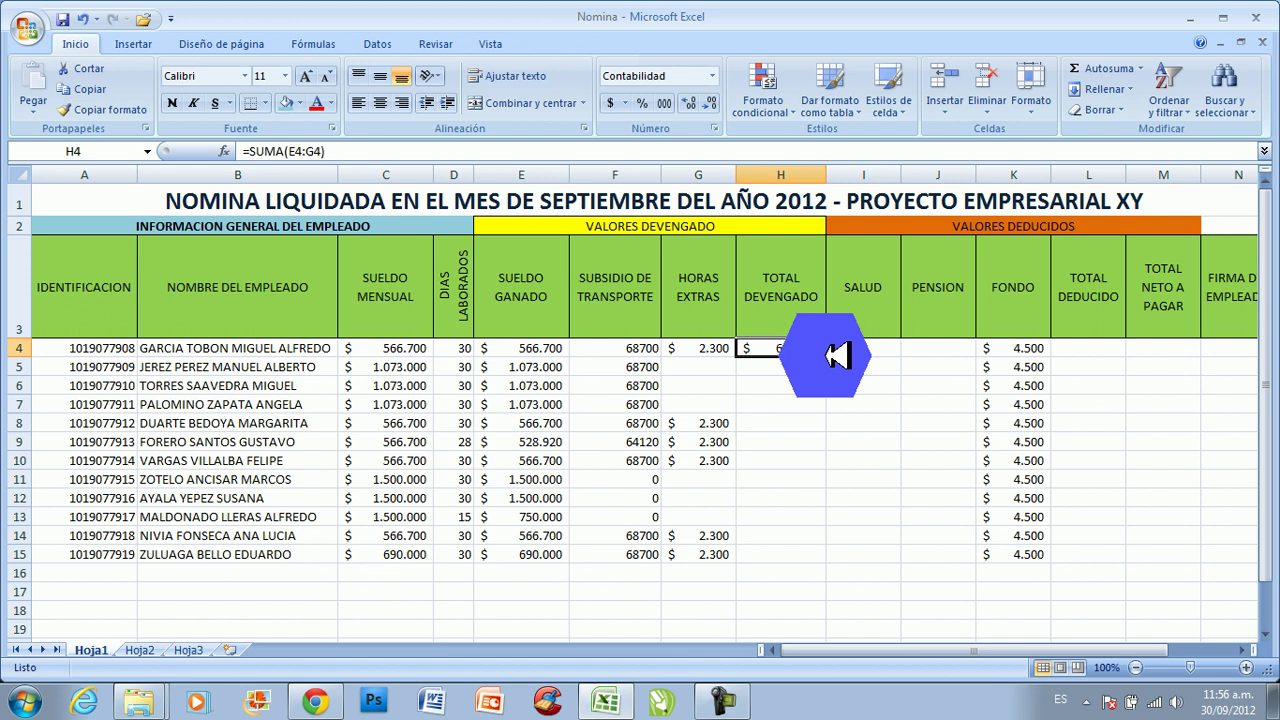
pyautogui.moveTo(828, 355); pyautogui.dragTo(826, 563)
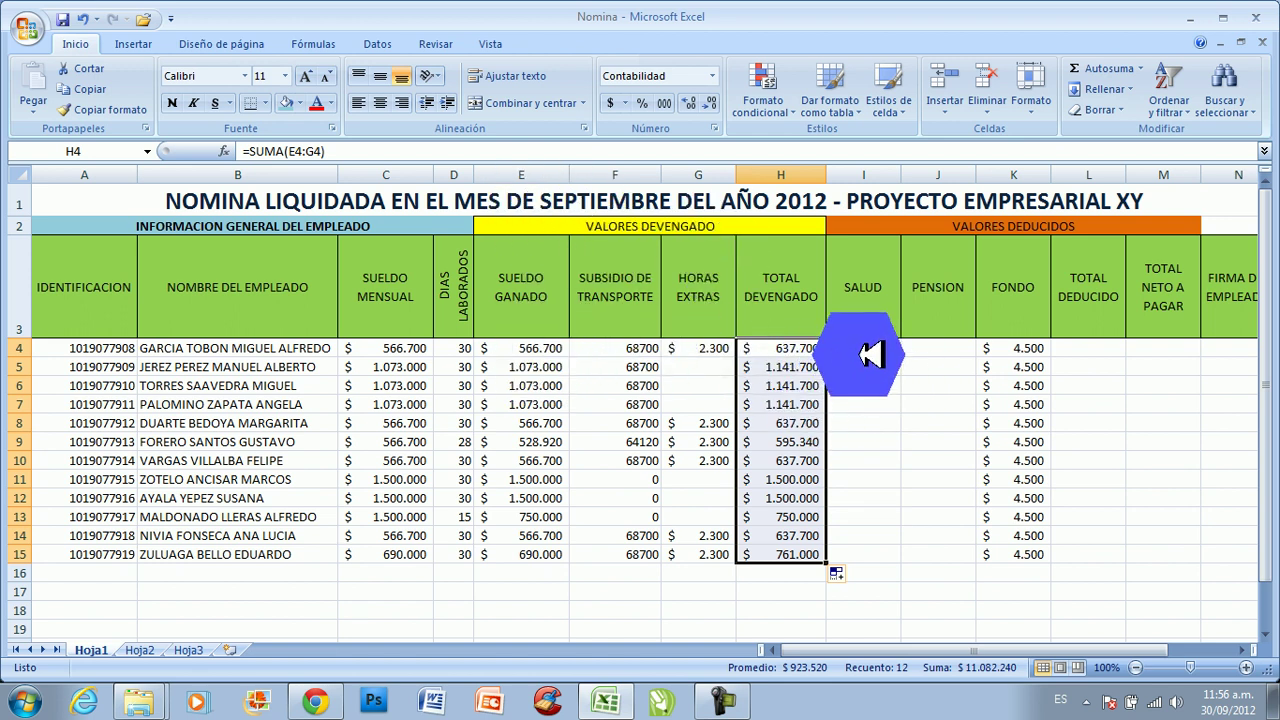
pyautogui.click(864, 350)
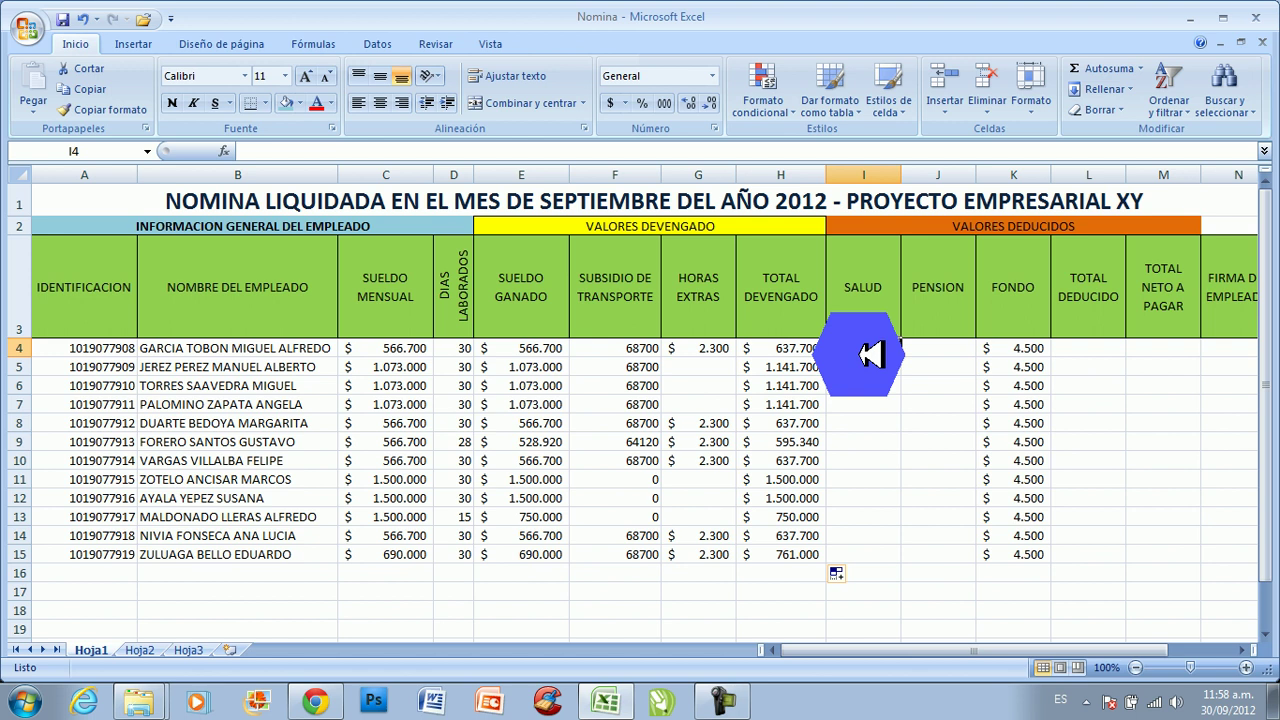
# Enter =E4*4% in I4 and fill the SALUD formula down to I15.
pyautogui.write('=')
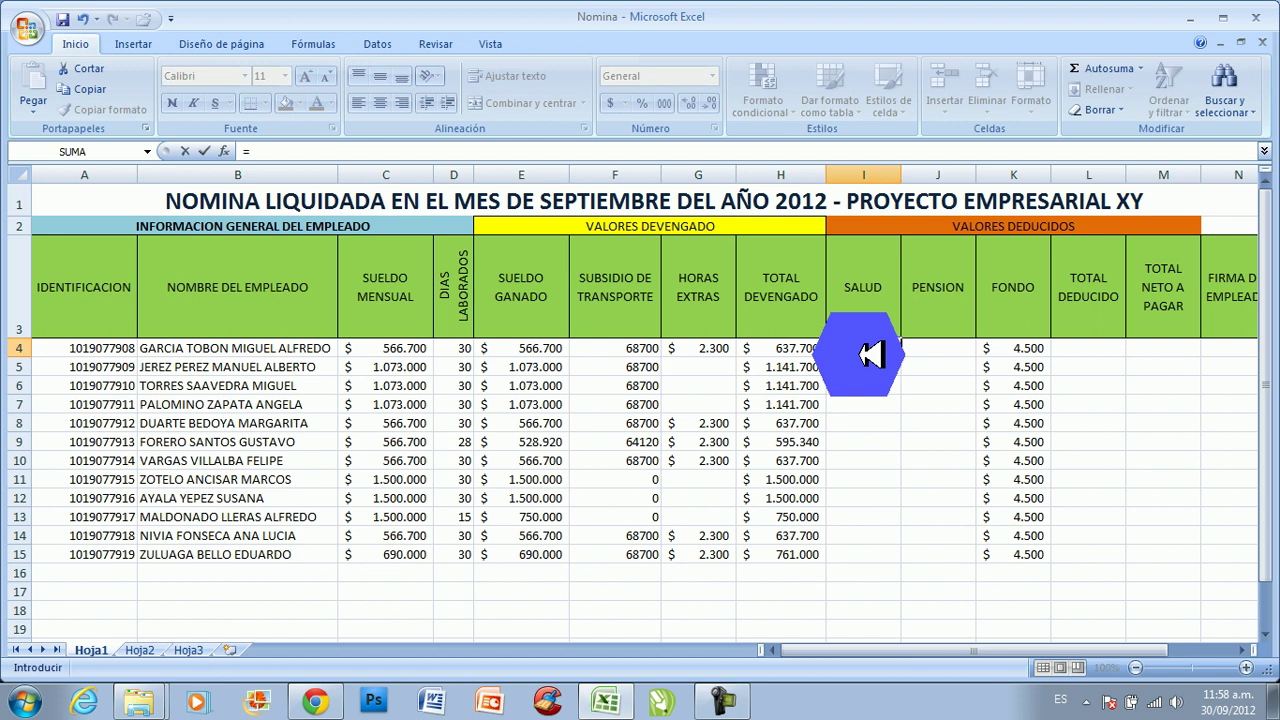
pyautogui.press('Left')
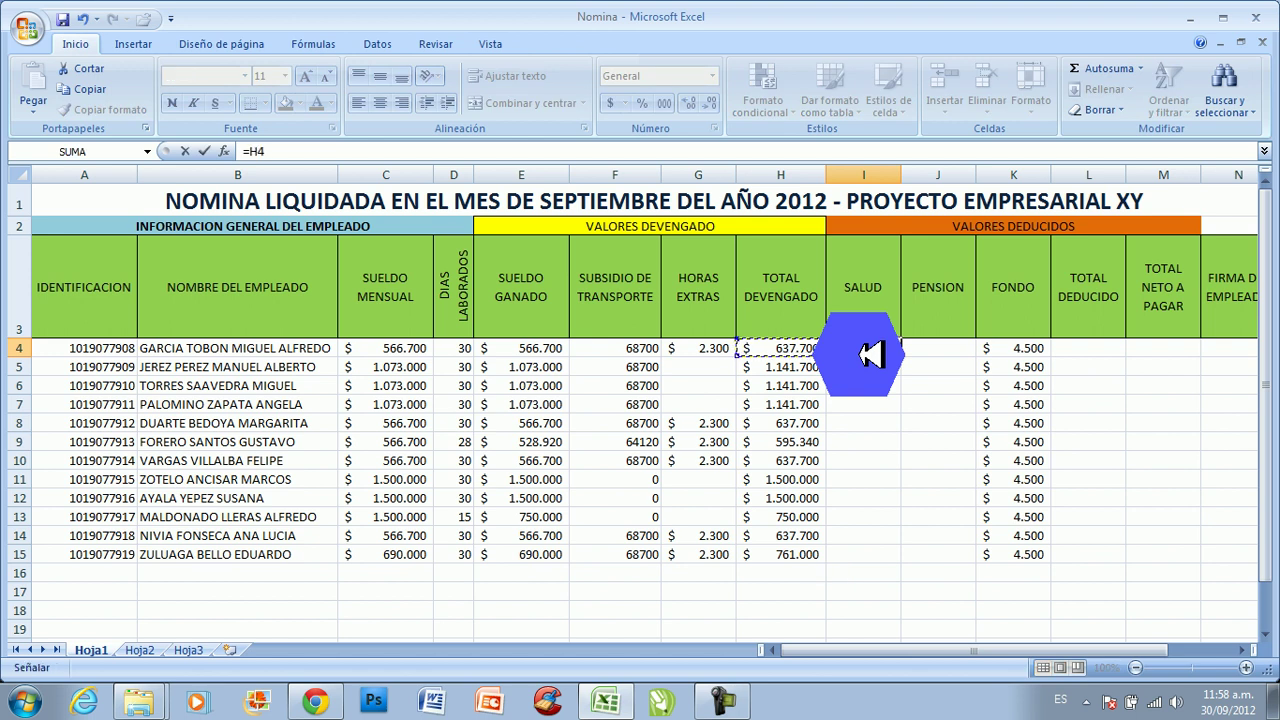
pyautogui.press('Left')
pyautogui.press('Left')
pyautogui.press('Left')
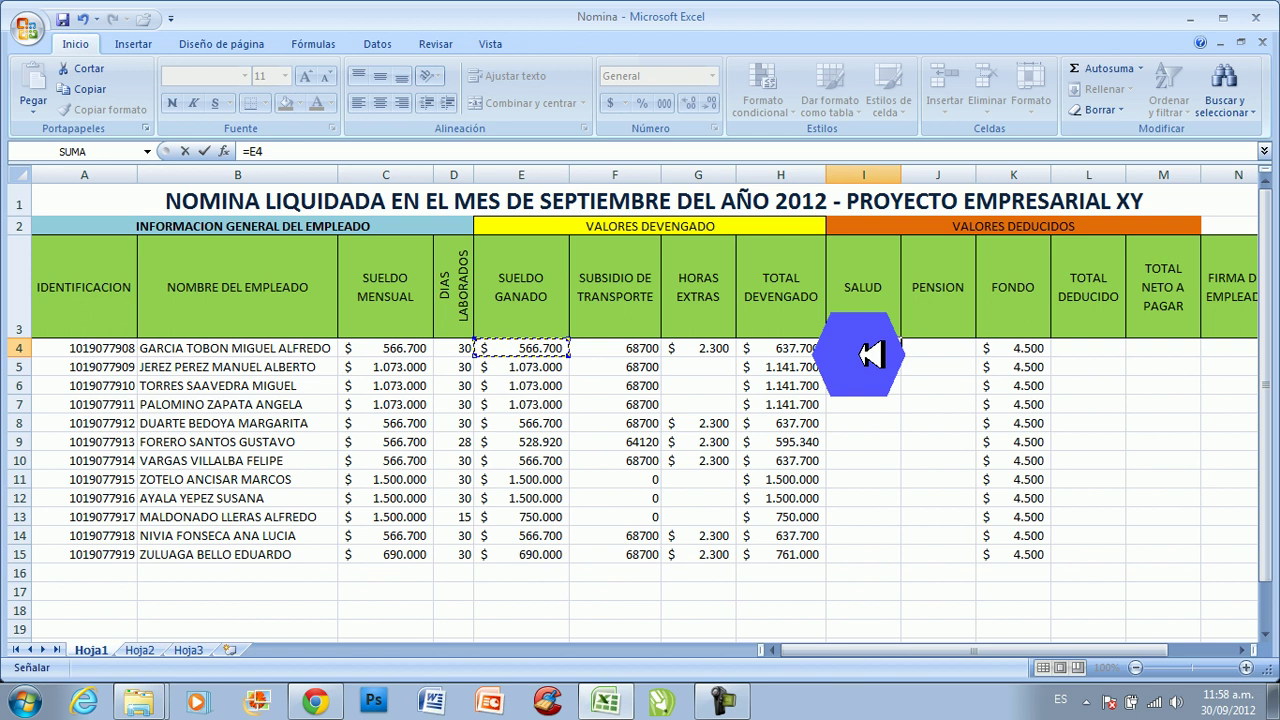
pyautogui.write('*')
pyautogui.write('4')
pyautogui.write('%')
pyautogui.press('Return')
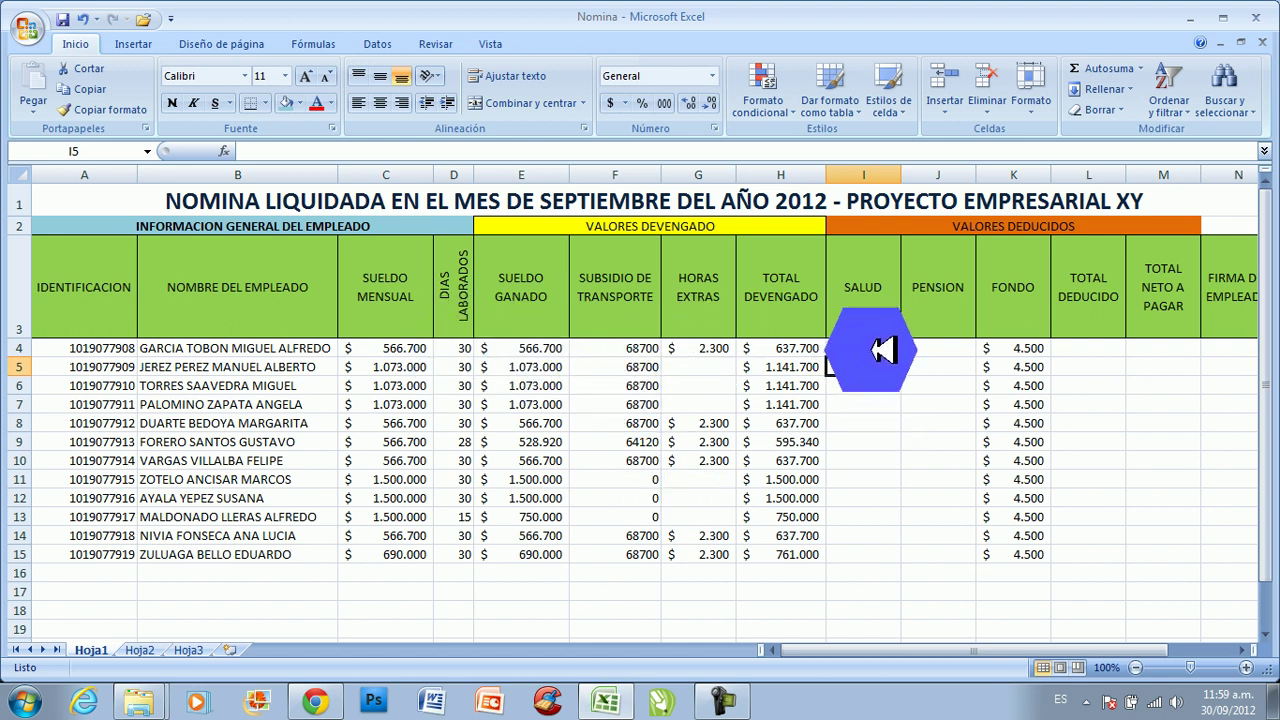
pyautogui.click(874, 349)
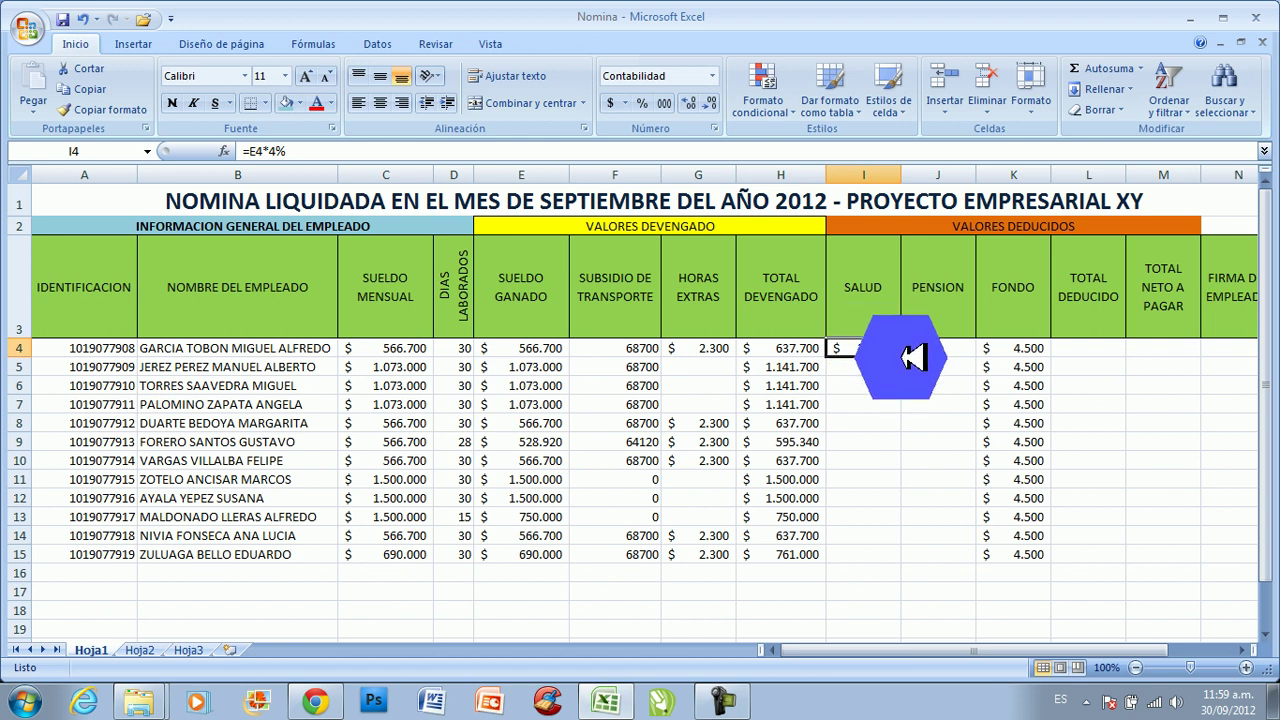
pyautogui.doubleClick(901, 357)
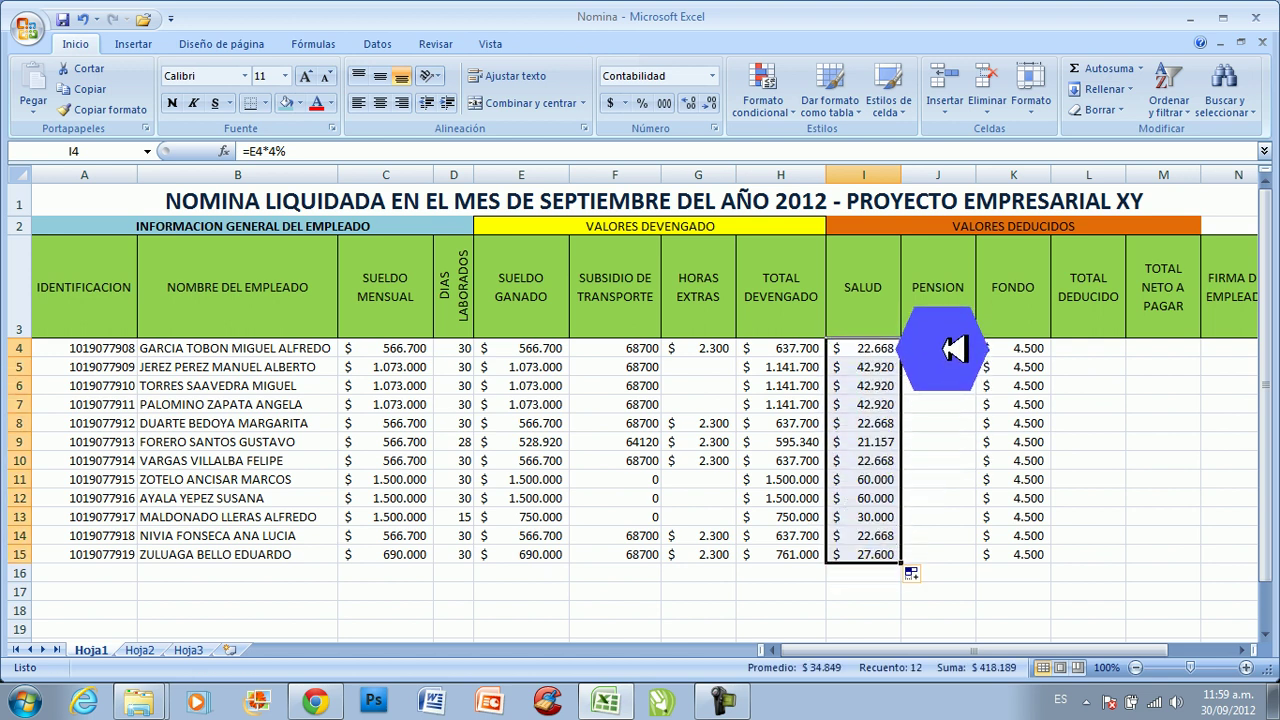
pyautogui.click(949, 347)
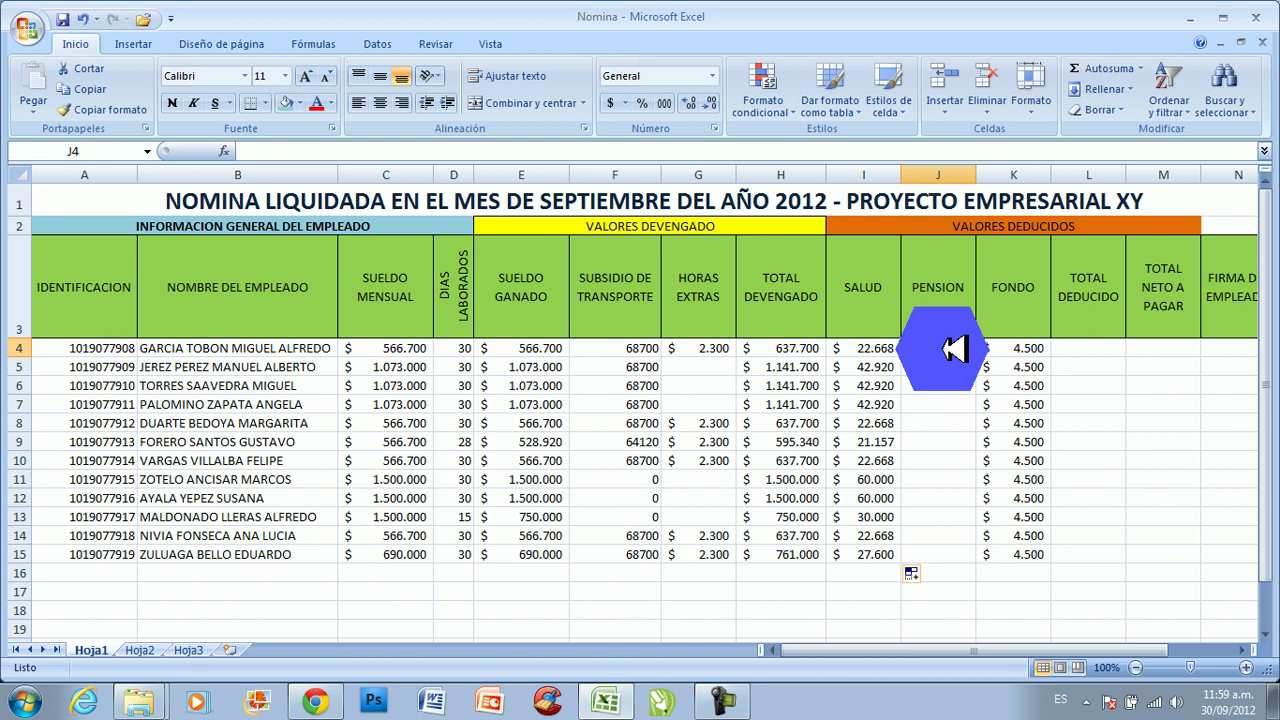
# Enter =I4 in J4 and copy the PENSION formula down to J15.
pyautogui.write('=')
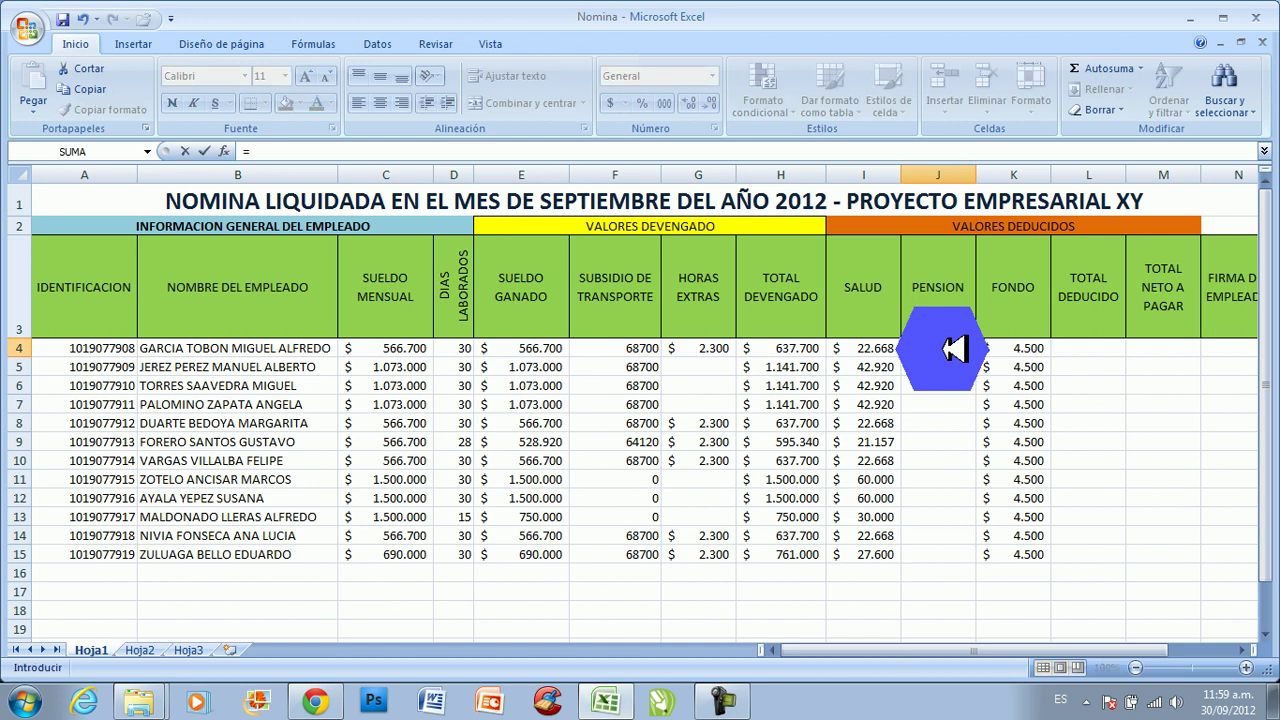
pyautogui.press('Left')
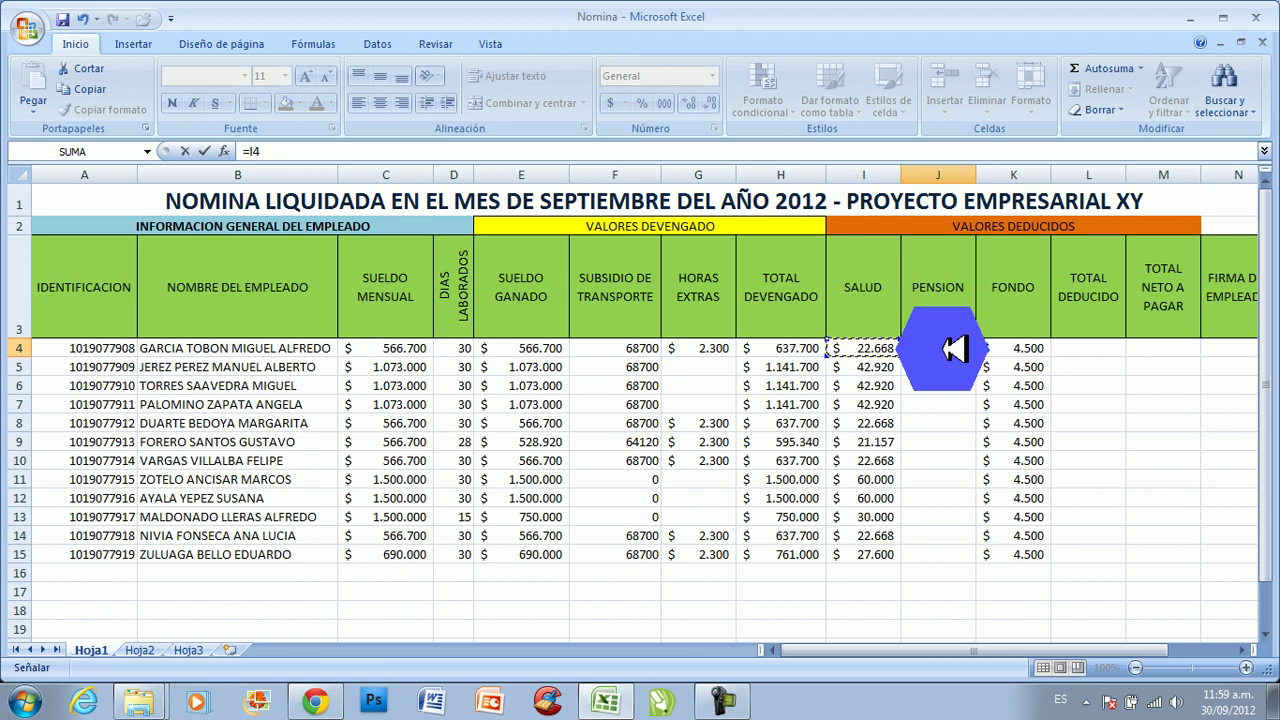
pyautogui.press('Return')
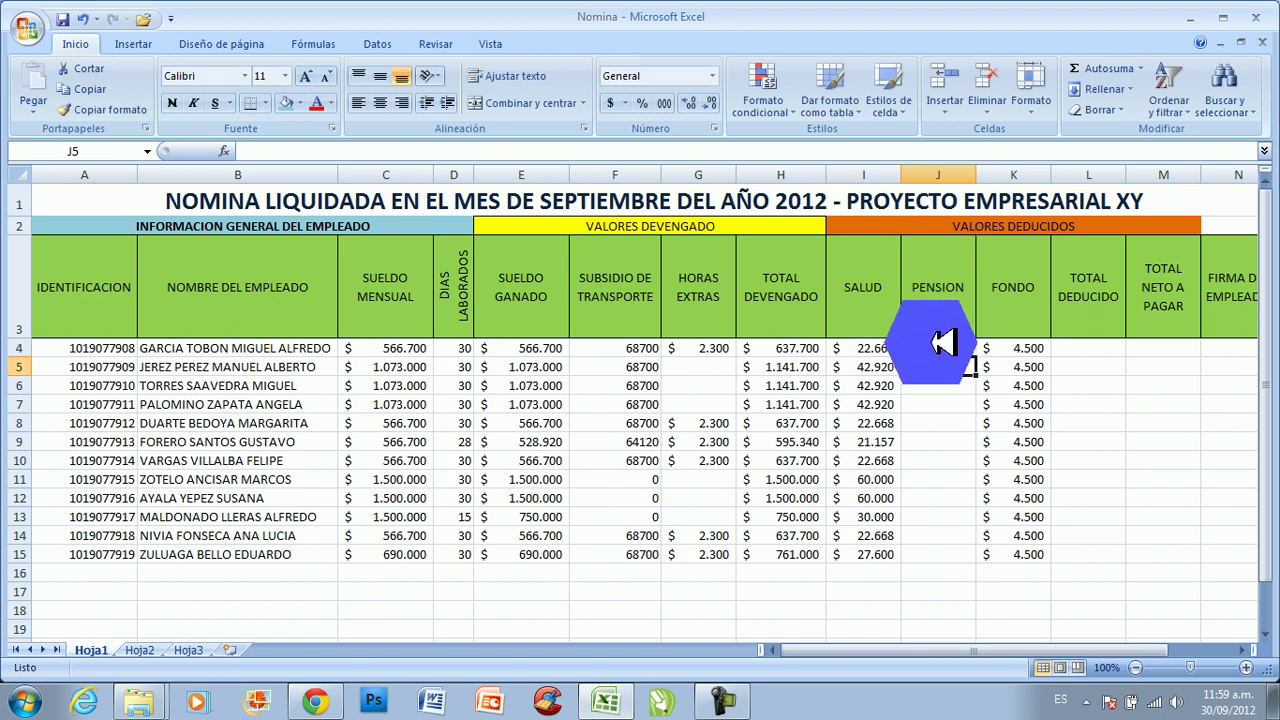
pyautogui.click(935, 348)
pyautogui.moveTo(975, 357); pyautogui.dragTo(978, 562)
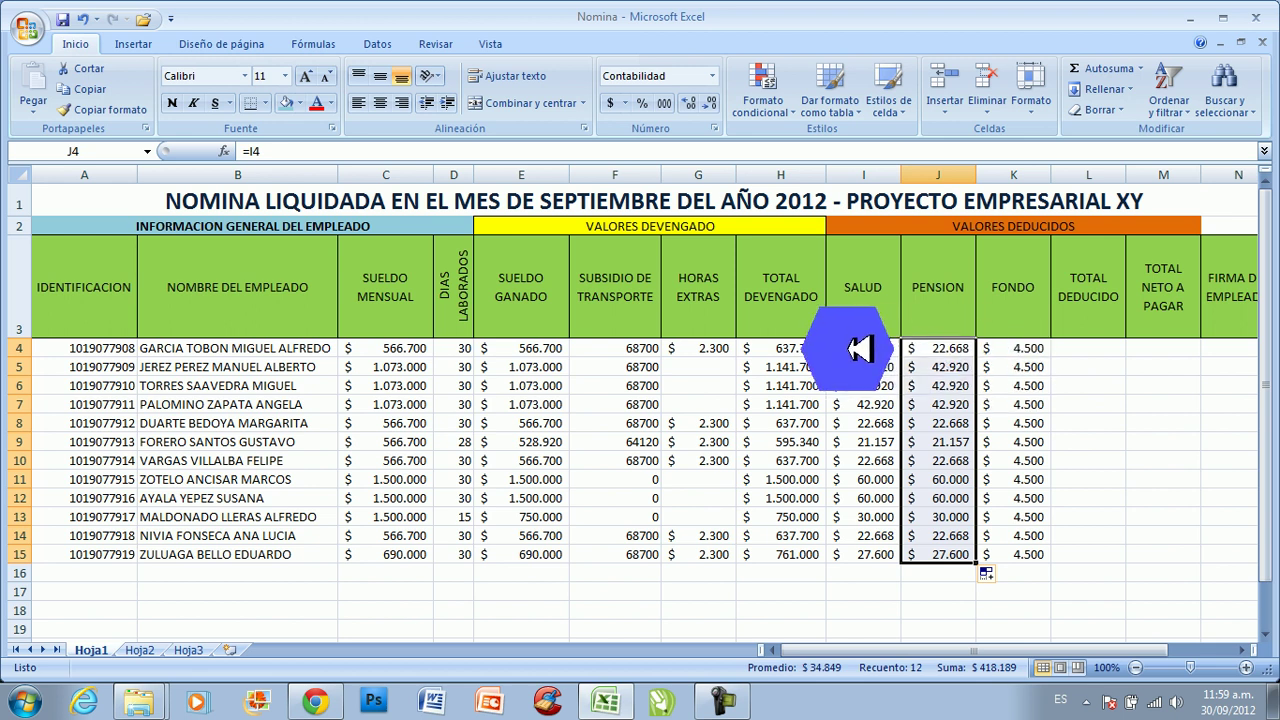
# Format F4:F15 as Colombian peso accounting with no decimal places.
pyautogui.click(643, 348)
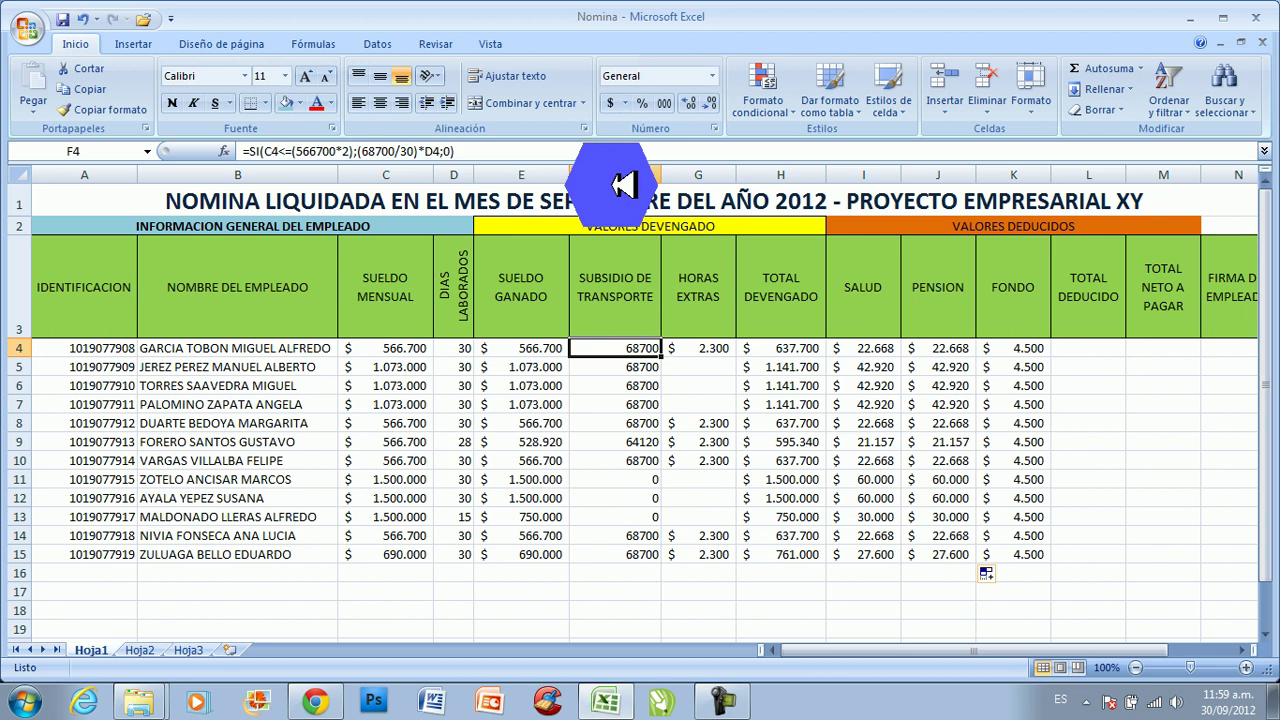
pyautogui.moveTo(620, 348); pyautogui.dragTo(620, 548)
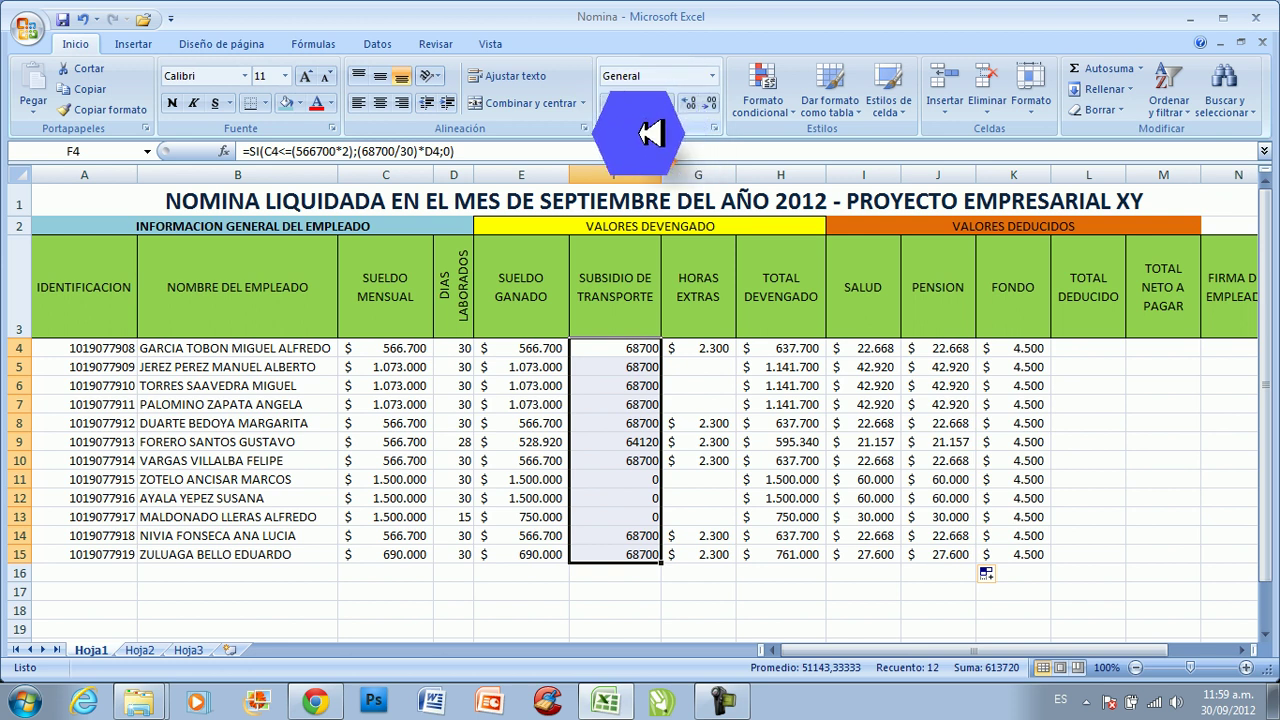
pyautogui.click(624, 103)
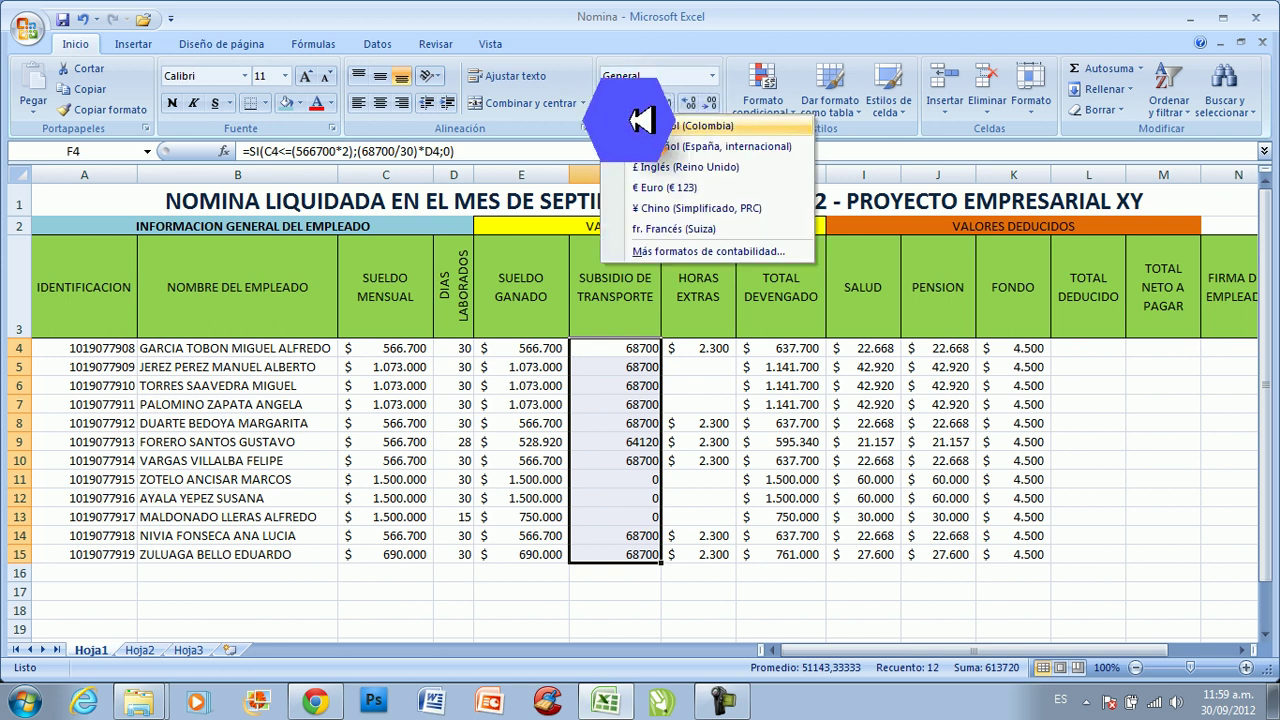
pyautogui.click(655, 125)
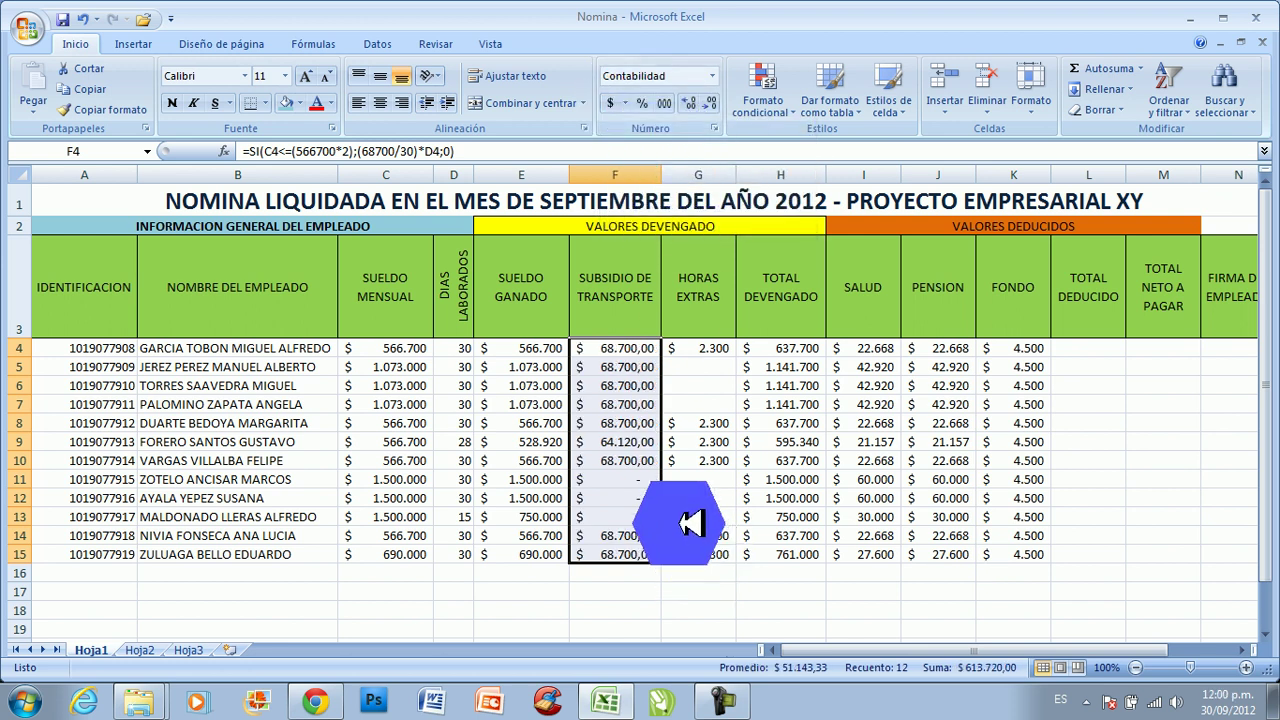
pyautogui.click(710, 103)
pyautogui.click(710, 103)
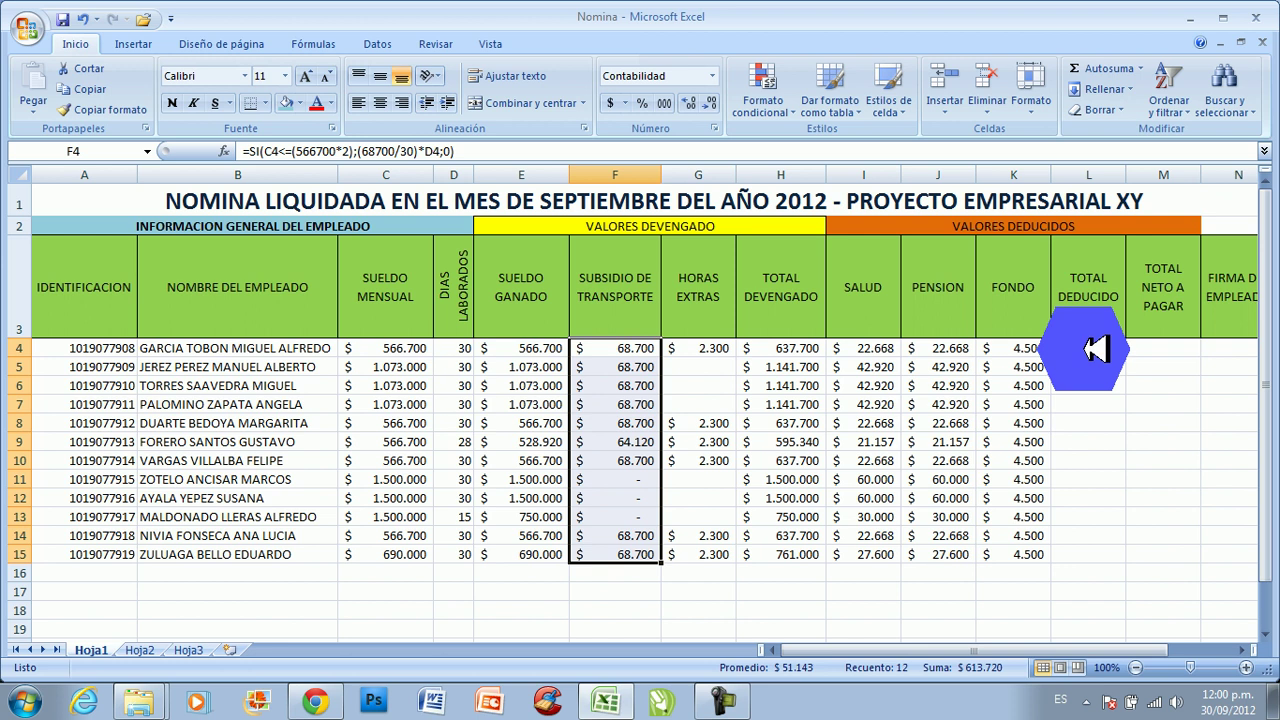
pyautogui.click(1088, 348)
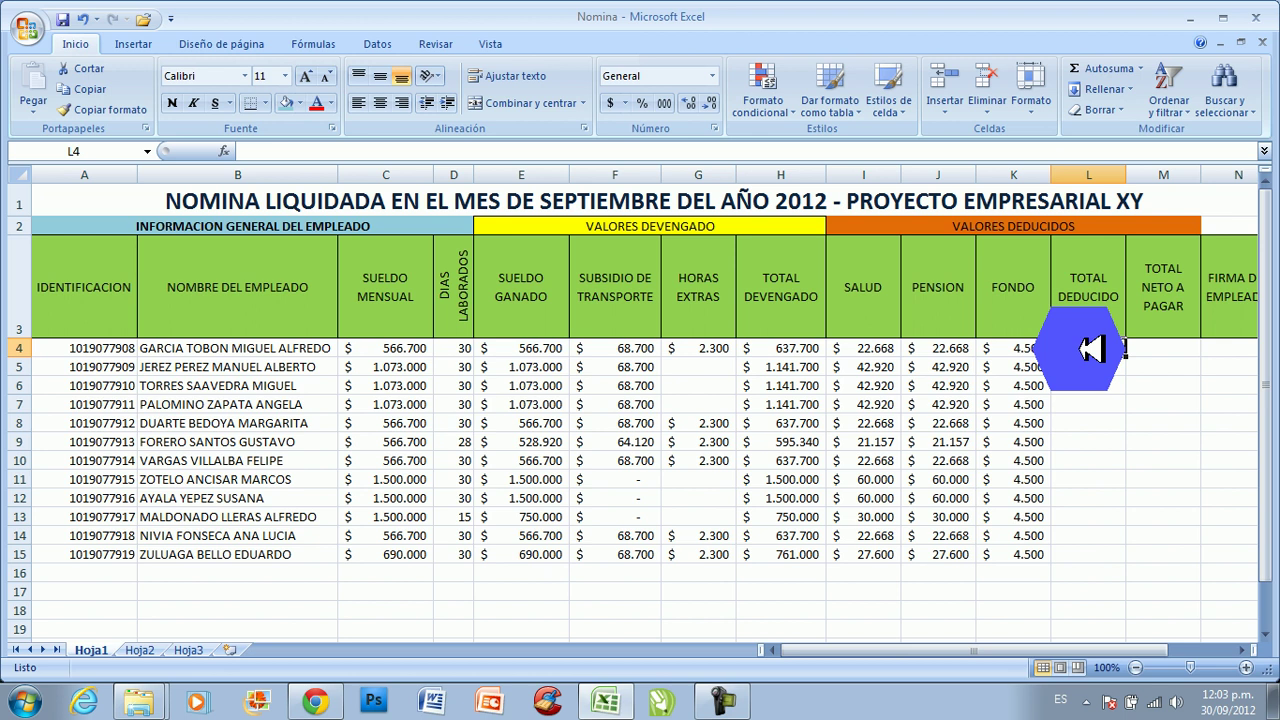
# Enter =SUMA(I4:K4) in L4 and fill TOTAL DEDUCIDO down to L15.
pyautogui.write('=')
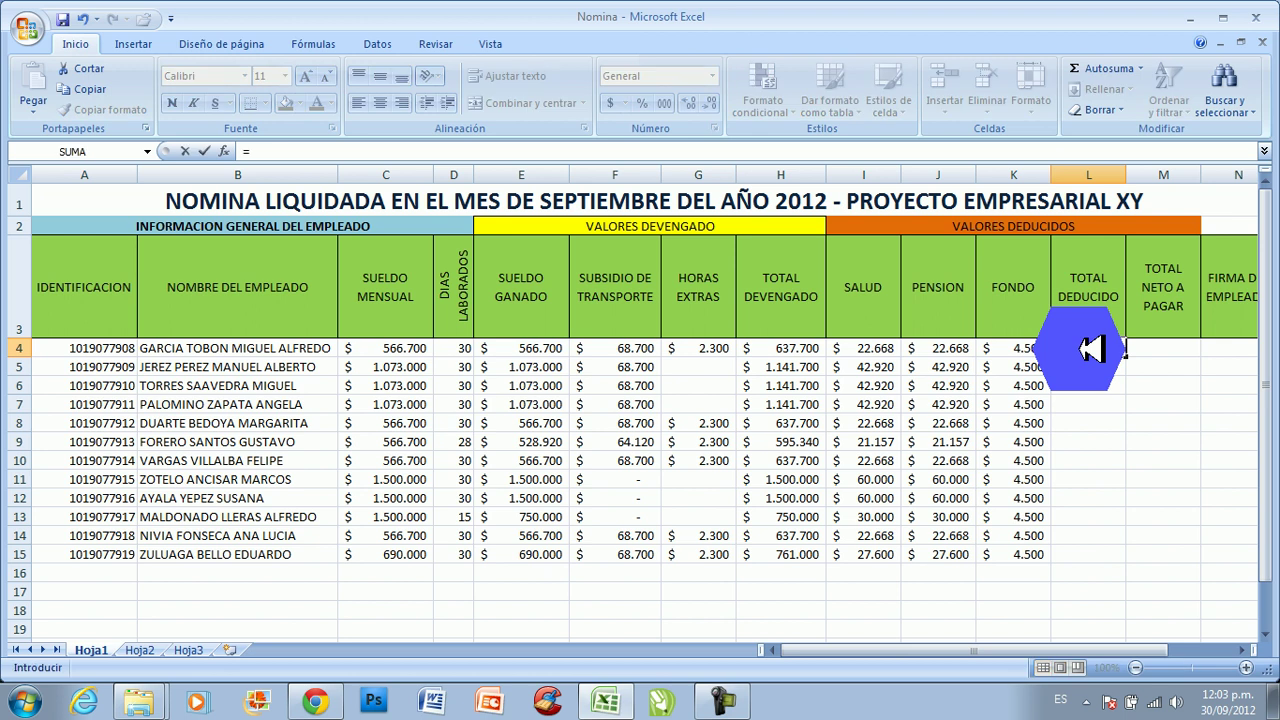
pyautogui.write('SUMA')
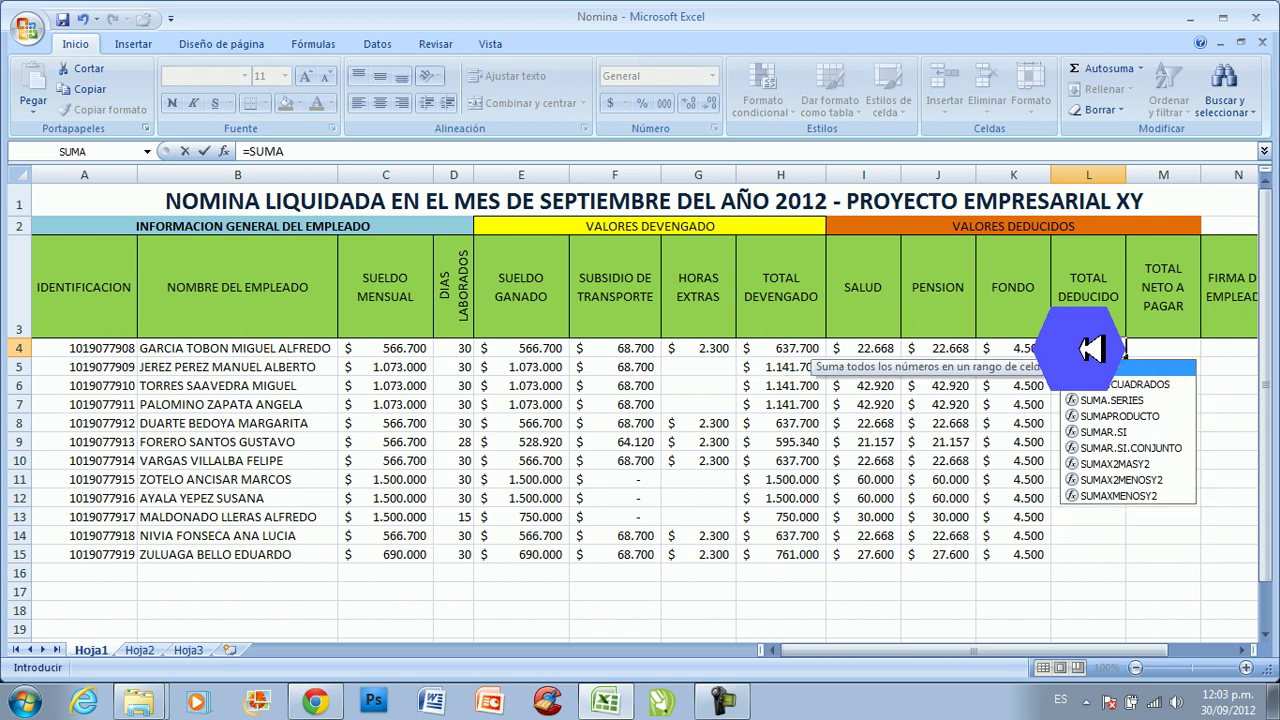
pyautogui.write('(')
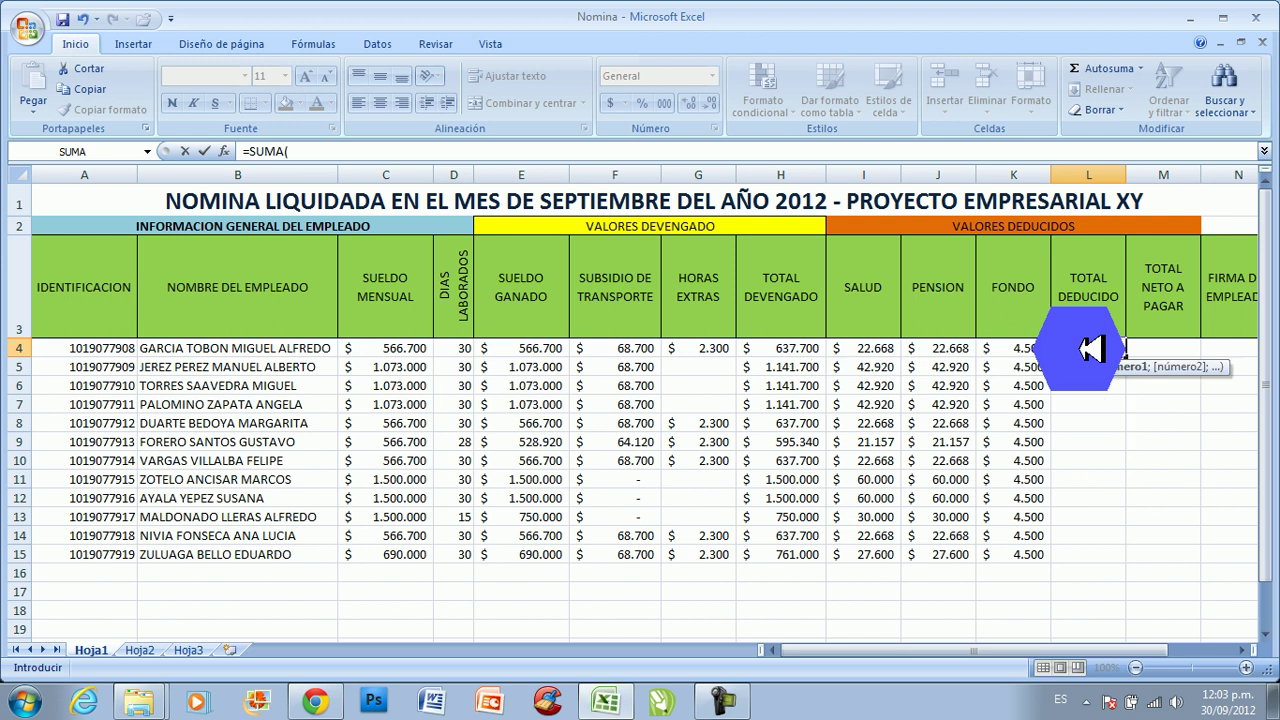
pyautogui.press('Left')
pyautogui.press('Left')
pyautogui.press('Left')
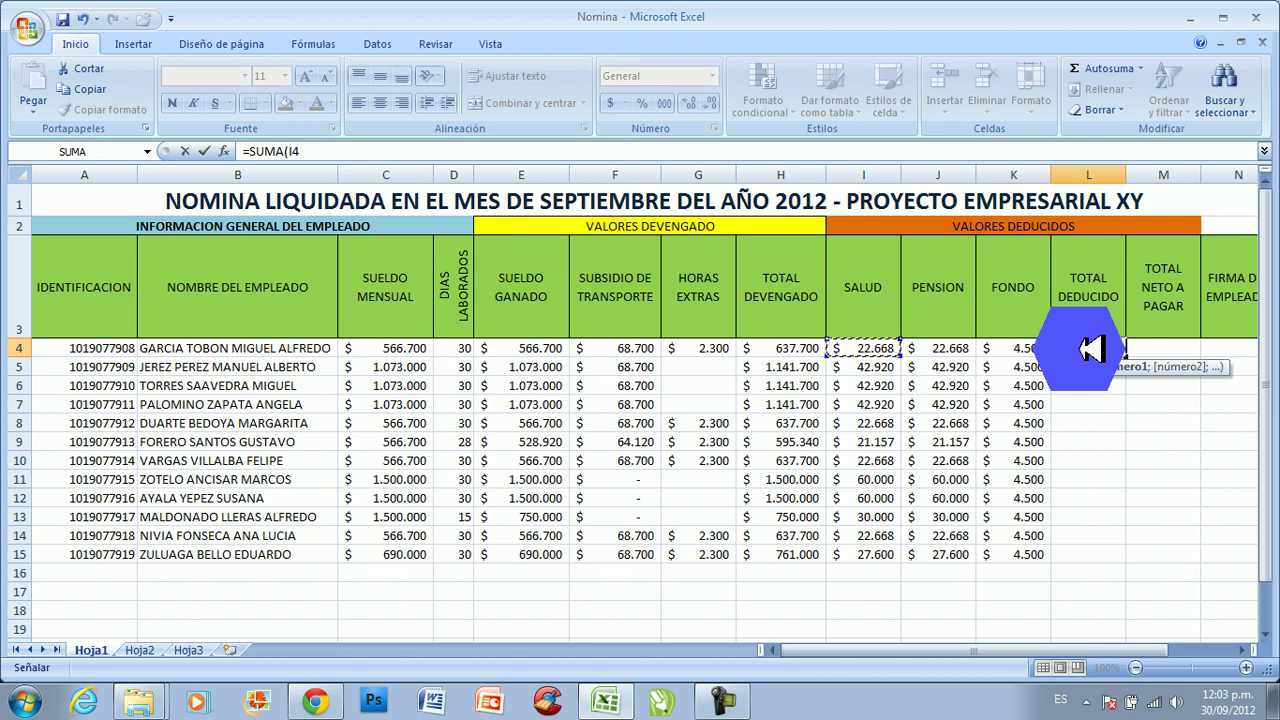
pyautogui.press('F8')
pyautogui.hotkey('shift', 'Right')
pyautogui.hotkey('shift', 'Right')
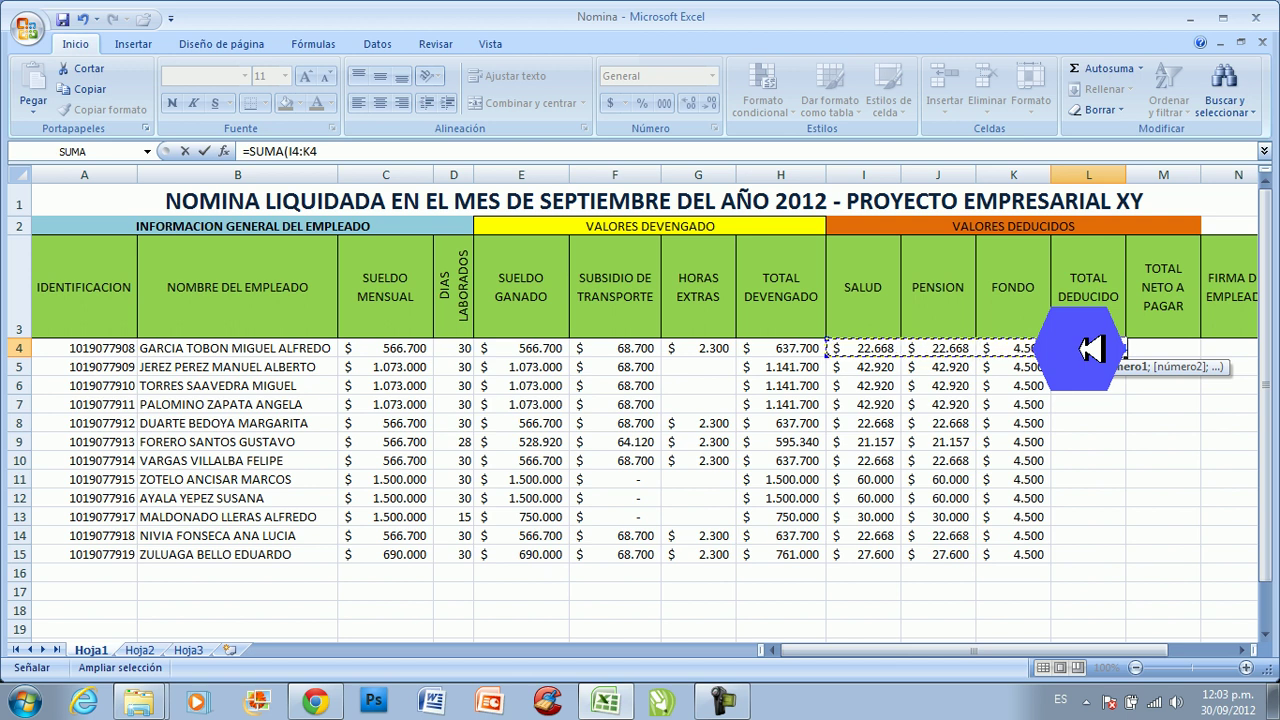
pyautogui.write(')')
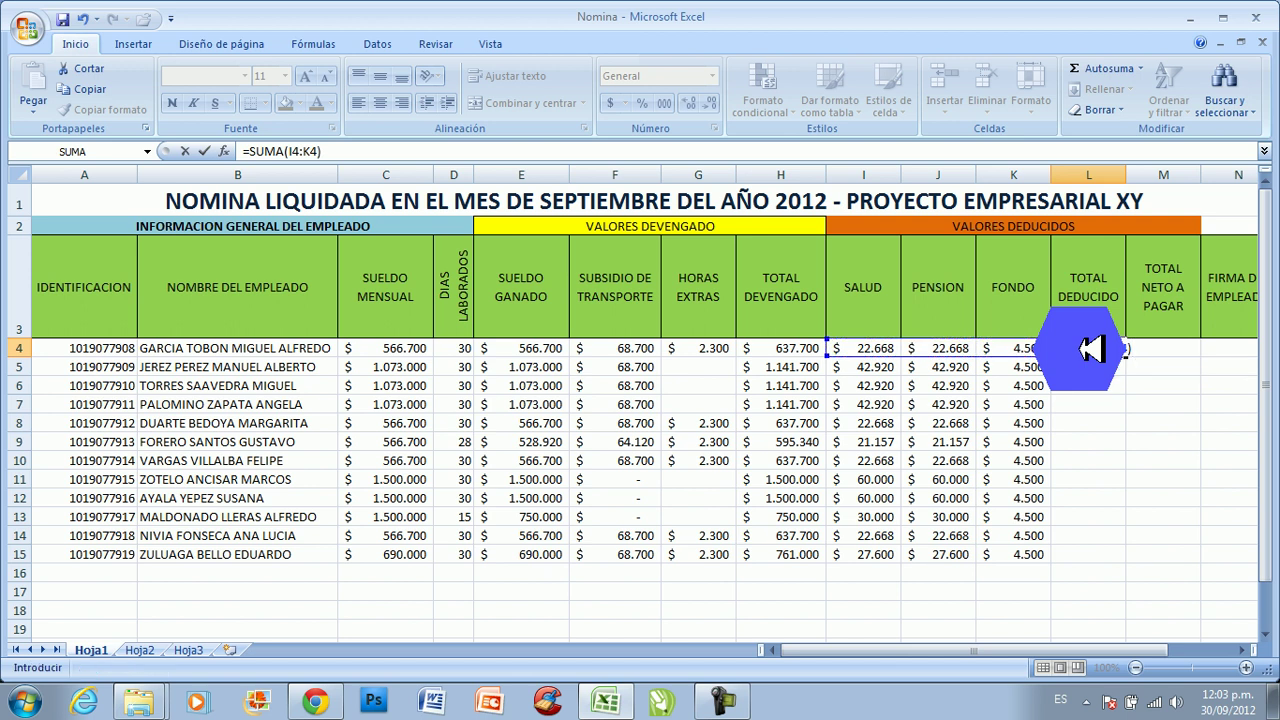
pyautogui.press('Return')
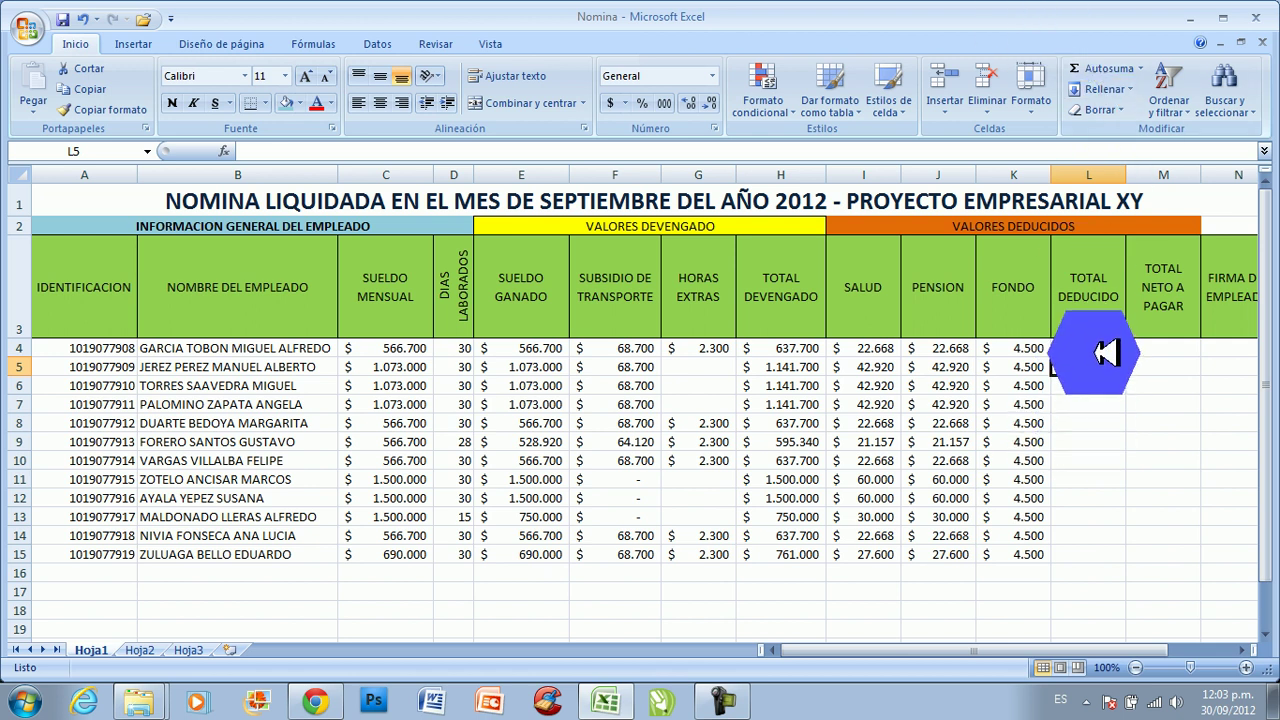
pyautogui.click(1094, 348)
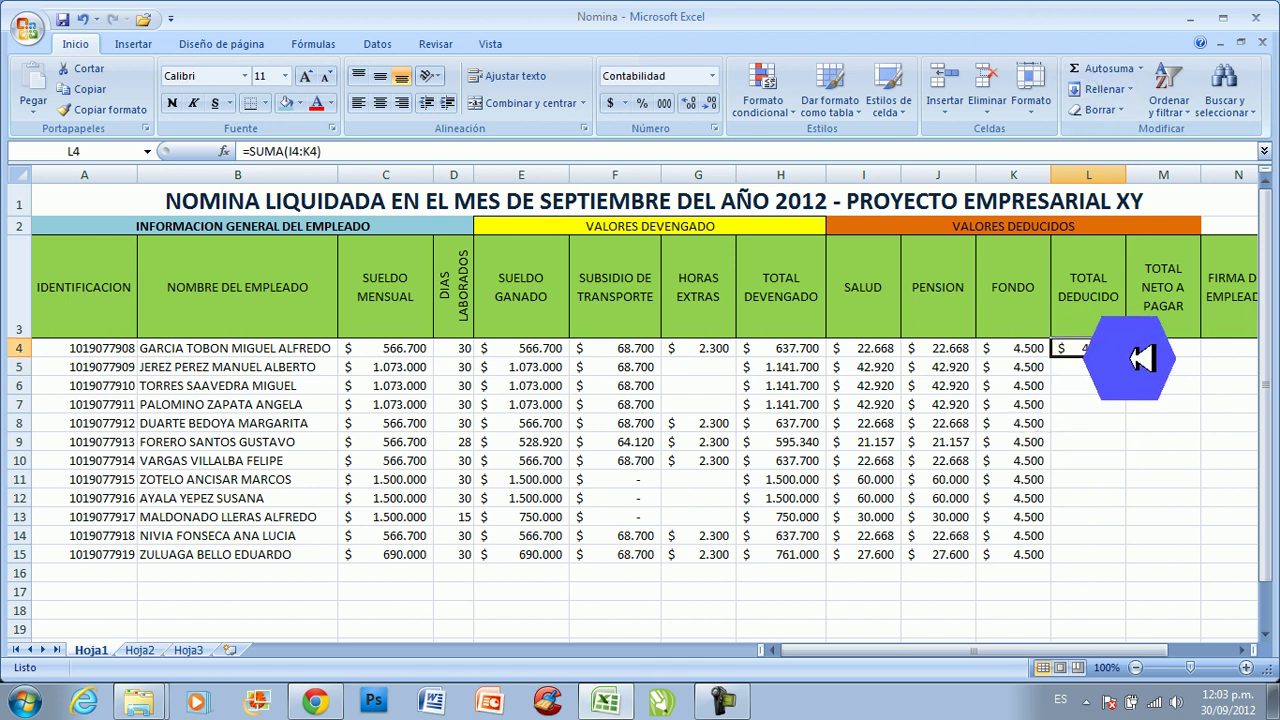
pyautogui.doubleClick(1125, 356)
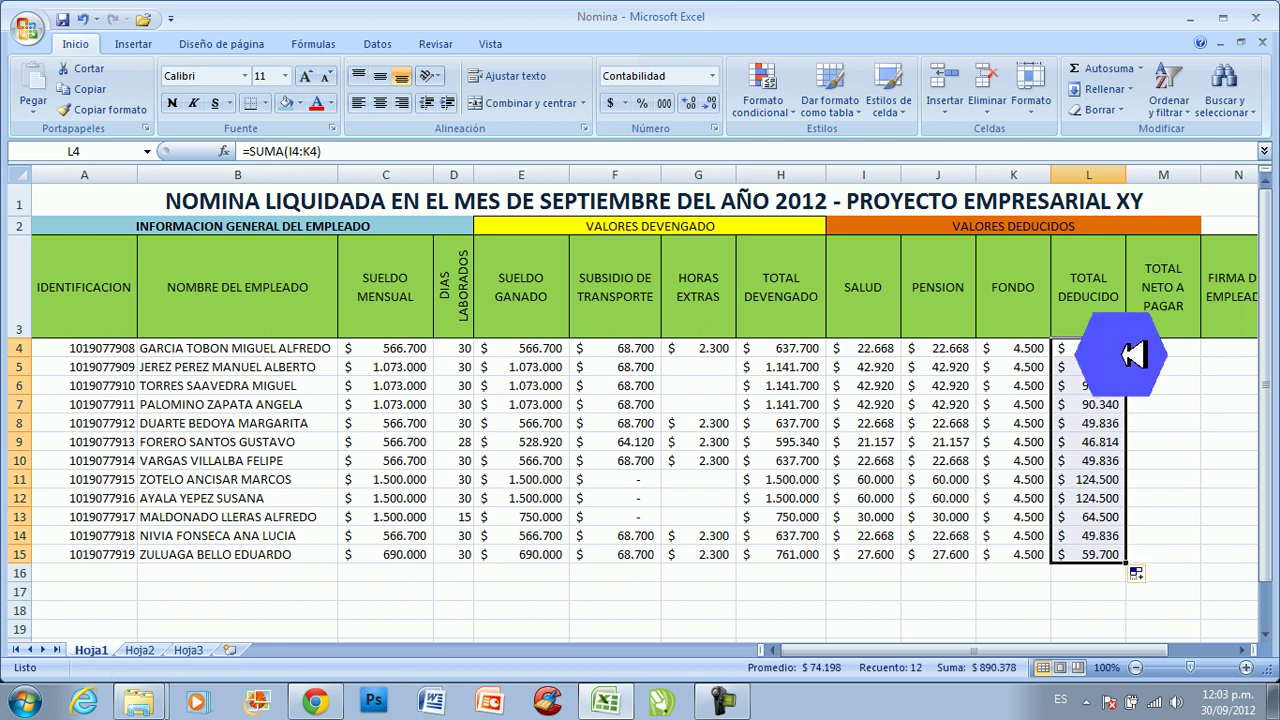
pyautogui.click(1165, 348)
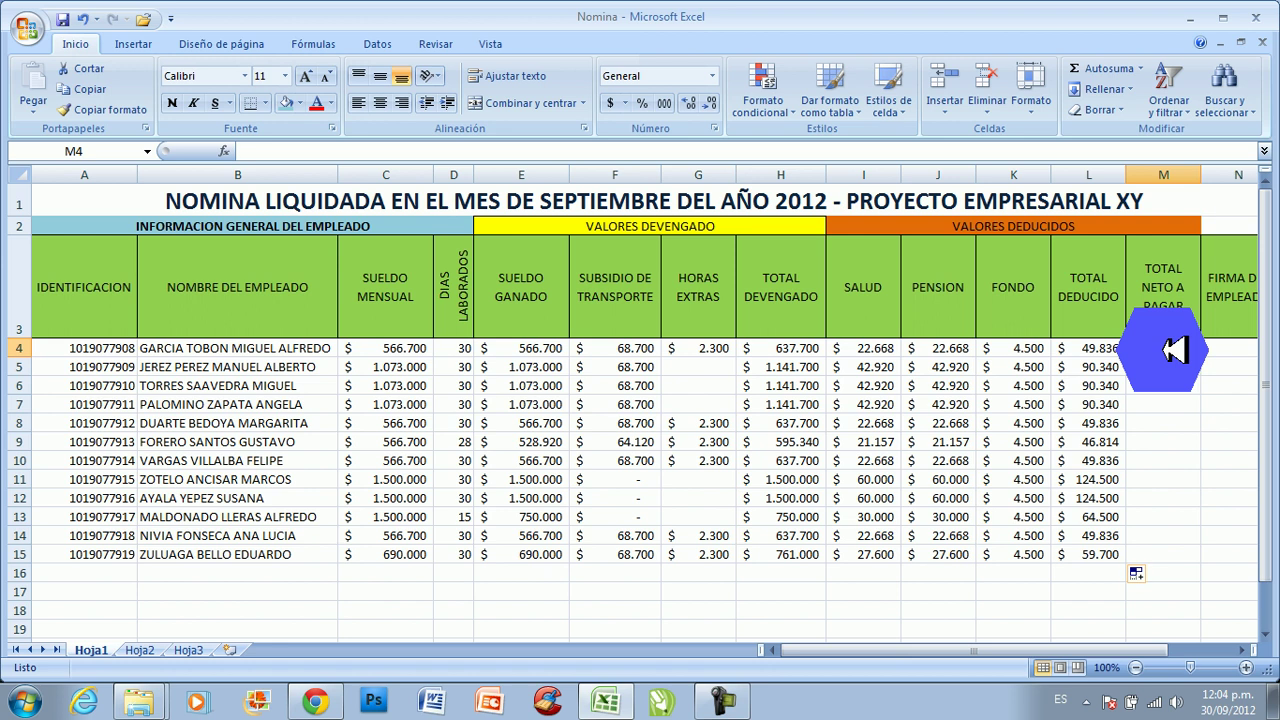
# Enter =H4-L4 in M4 (587.864) and fill the net pay formula down for every employee.
pyautogui.write('=')
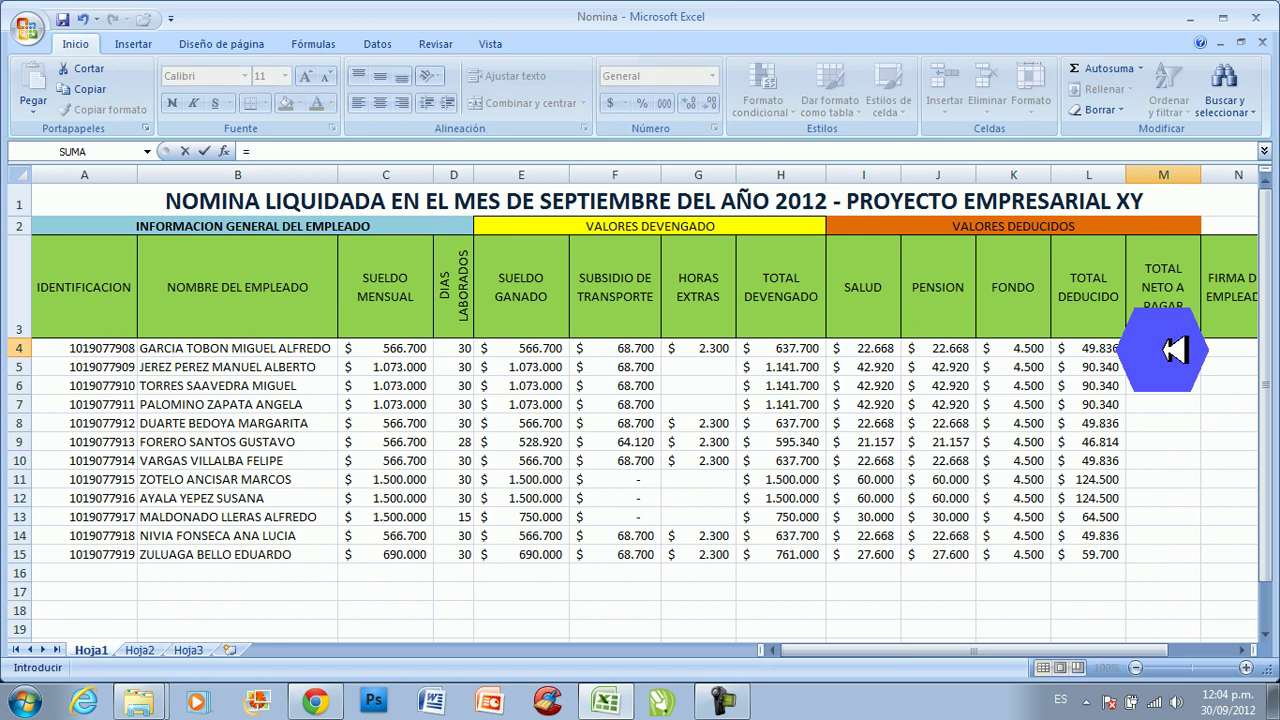
pyautogui.press('Left')
pyautogui.press('Left')
pyautogui.press('Left')
pyautogui.press('Left')
pyautogui.press('Left')
pyautogui.press('Right')
pyautogui.press('Right')
pyautogui.press('Right')
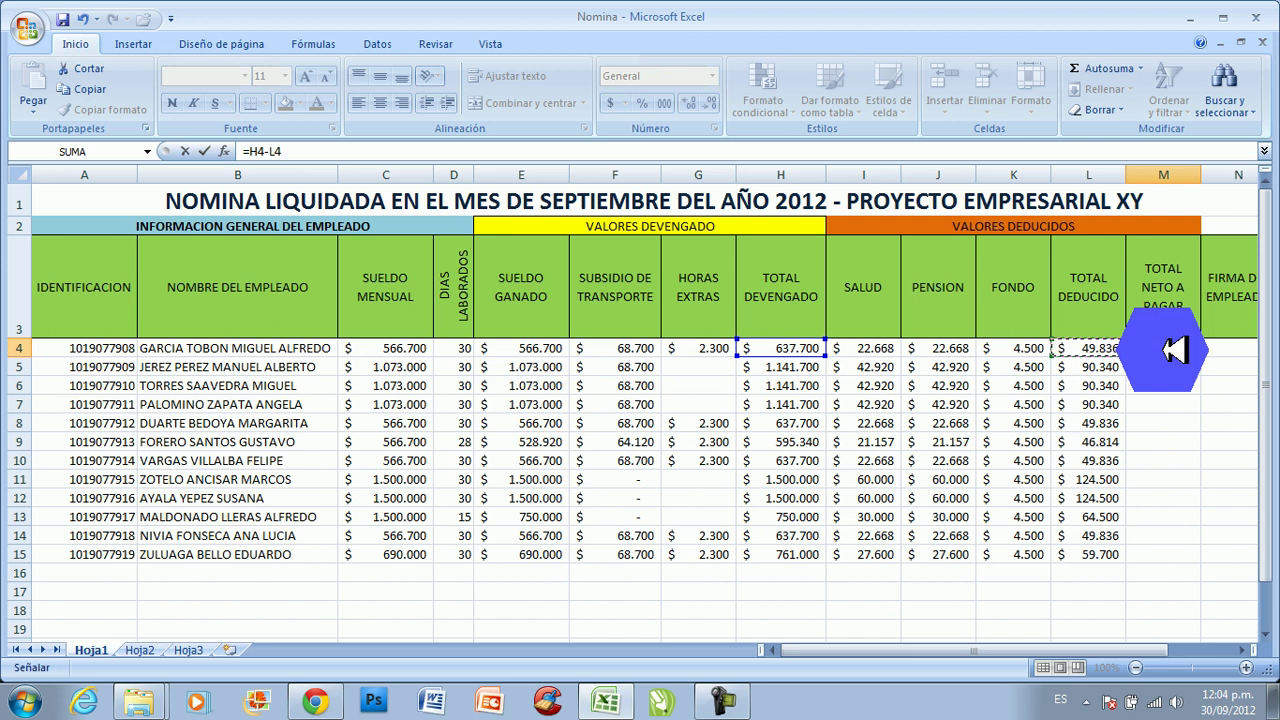
pyautogui.press('Return')
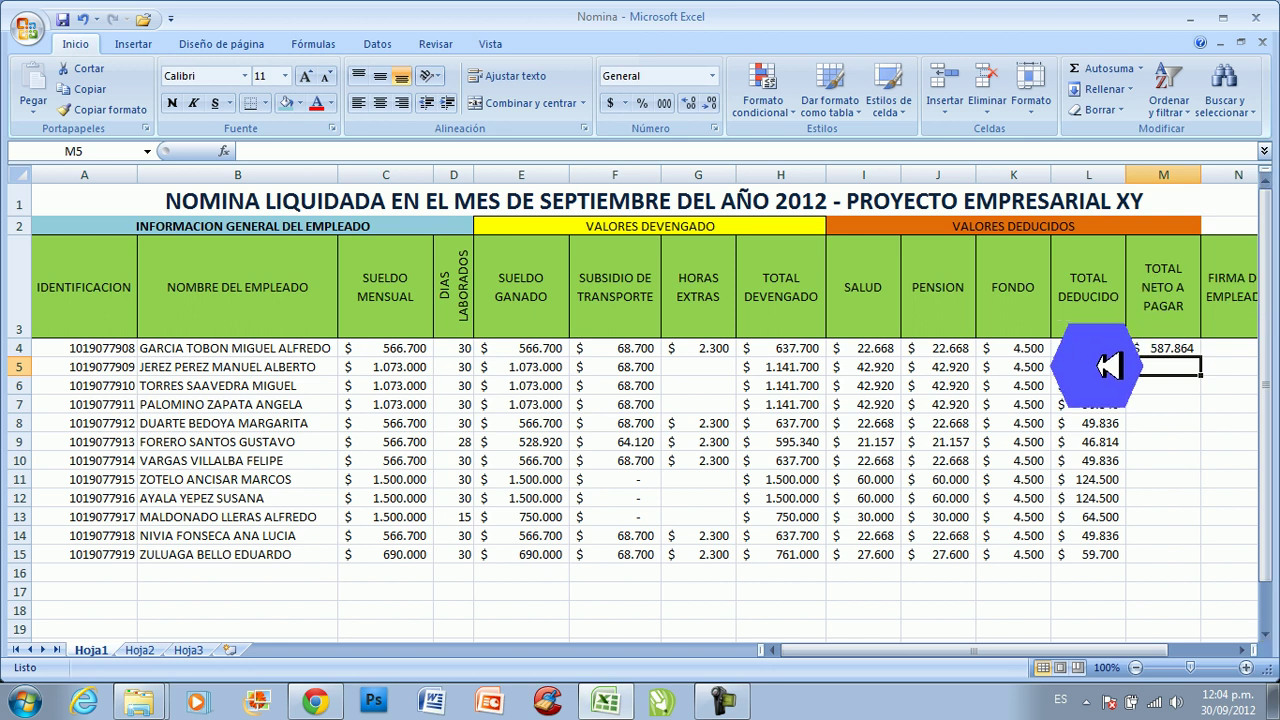
pyautogui.click(1190, 348)
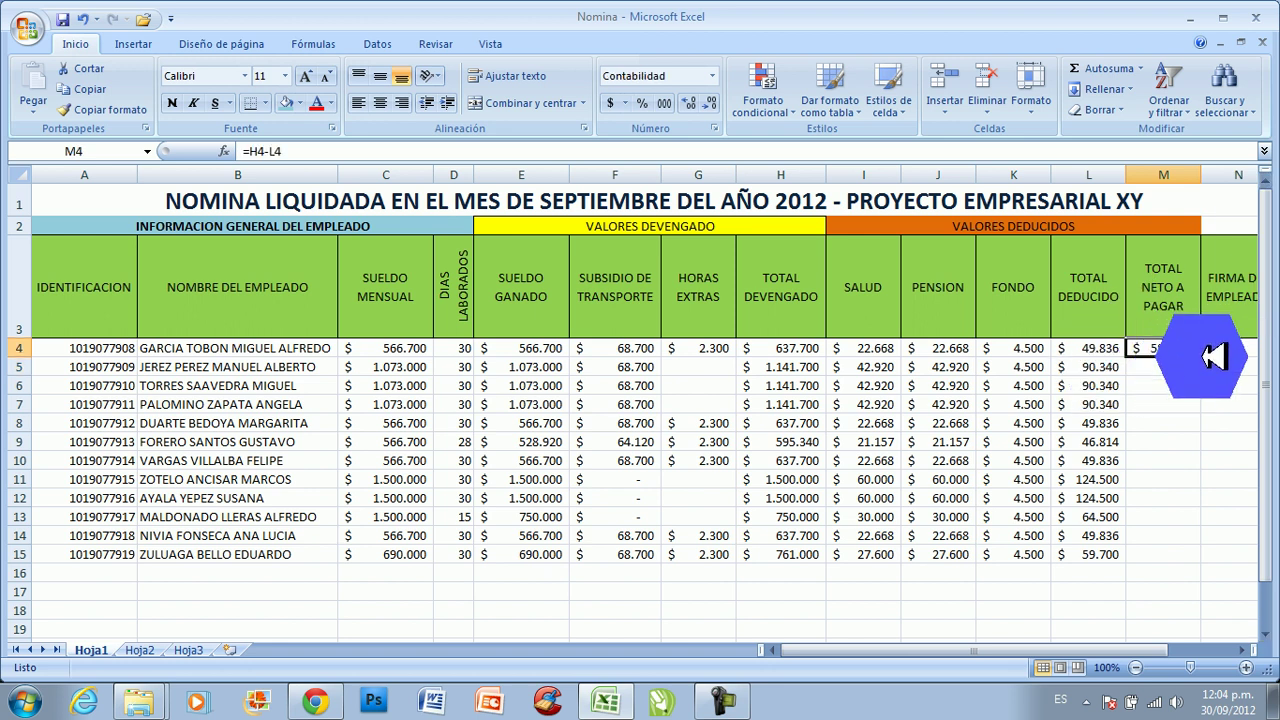
pyautogui.doubleClick(1201, 357)
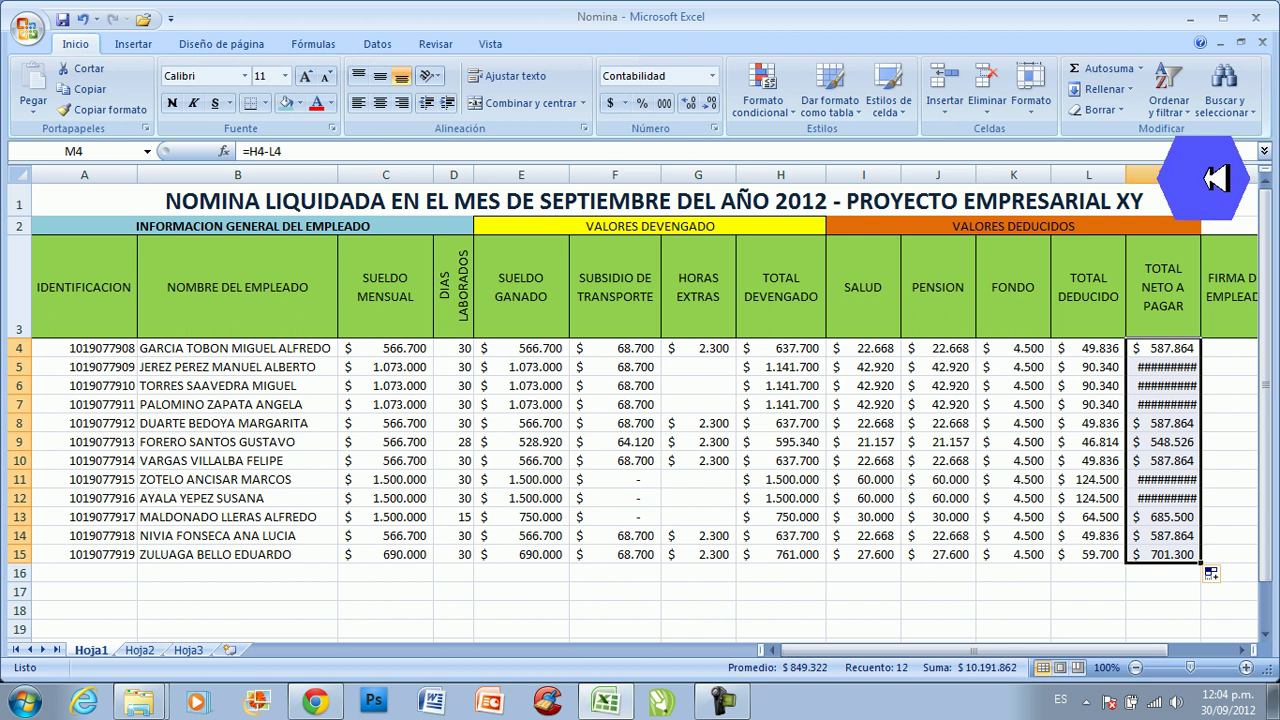
pyautogui.moveTo(1215, 177); pyautogui.dragTo(1237, 177)
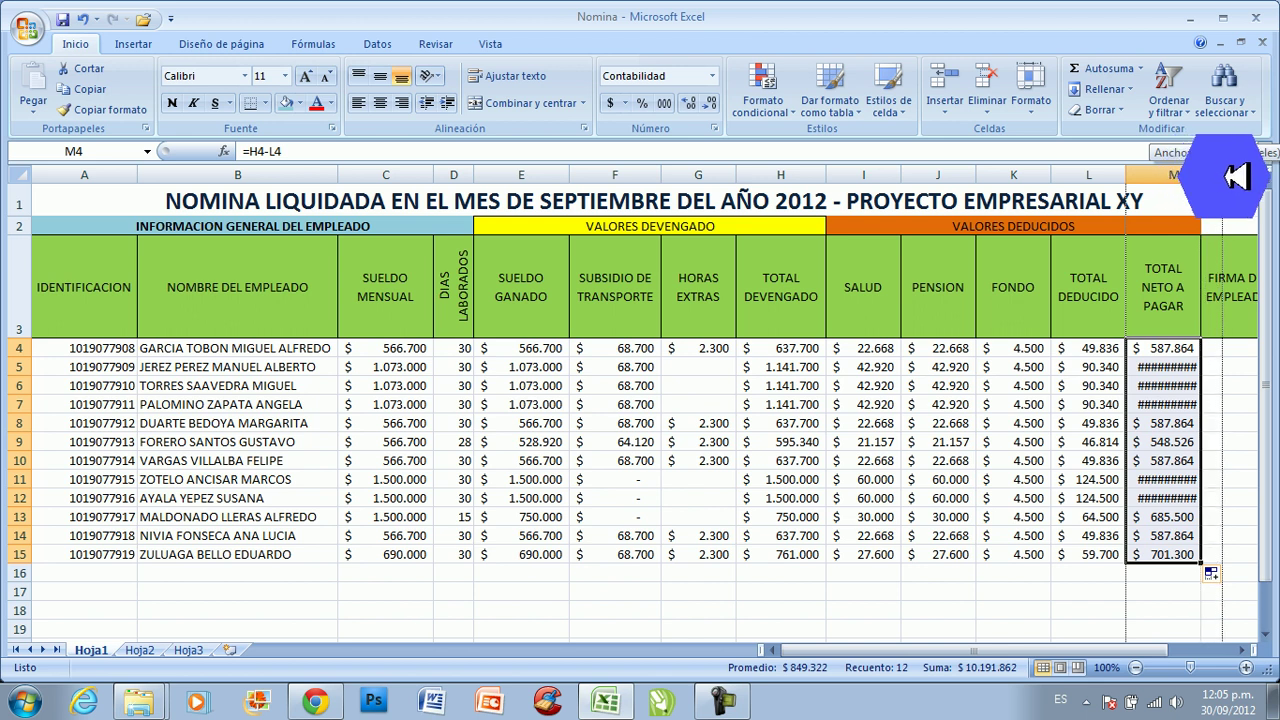
pyautogui.moveTo(1237, 176); pyautogui.dragTo(1237, 176)
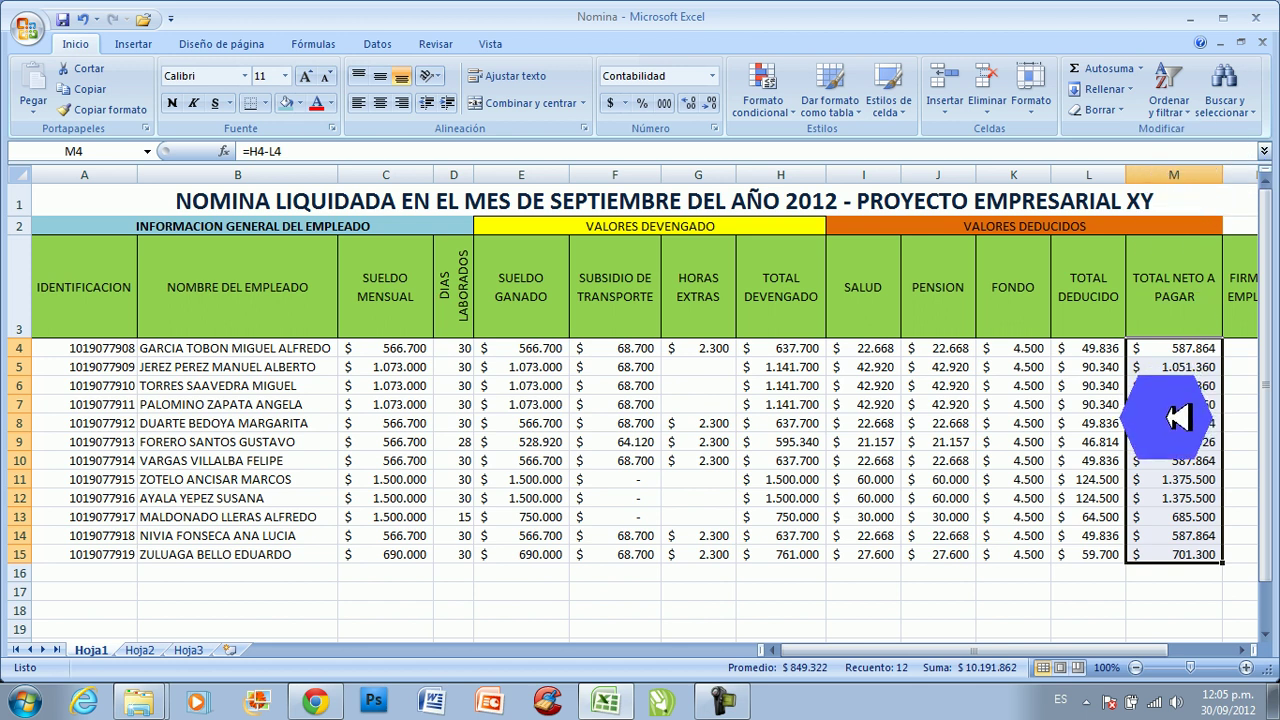
pyautogui.click(1175, 423)
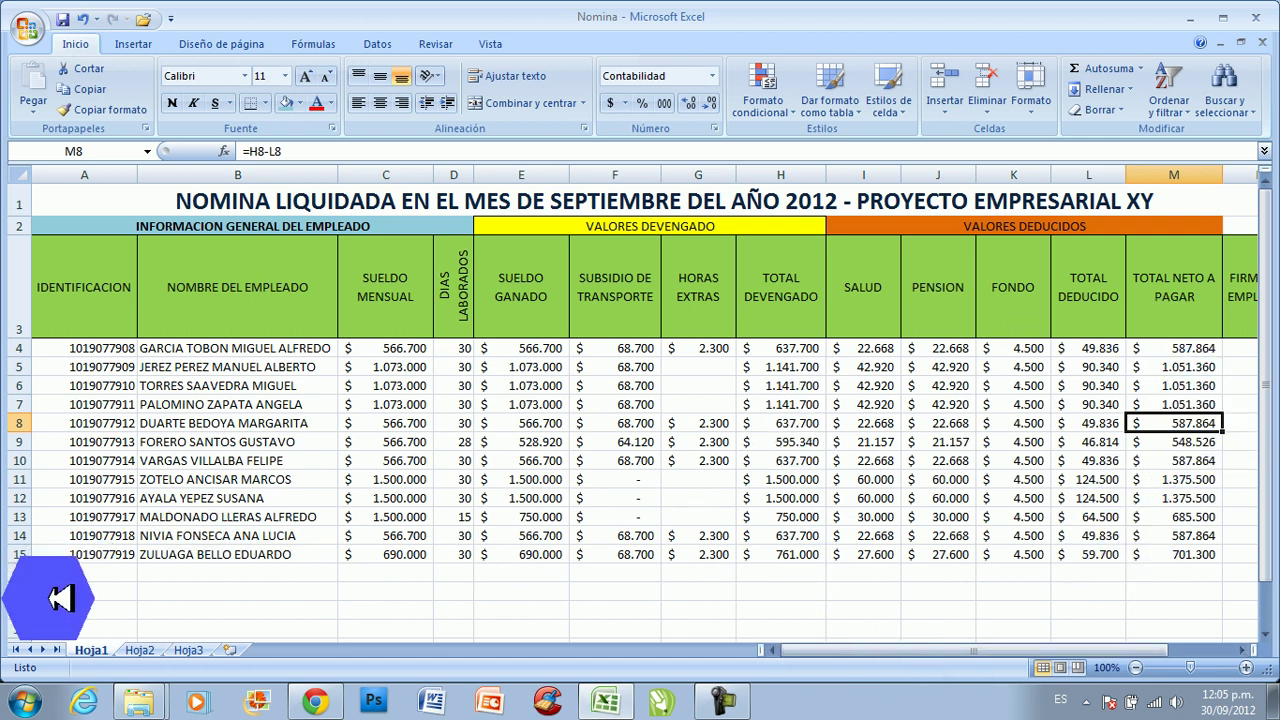
pyautogui.click(355, 591)
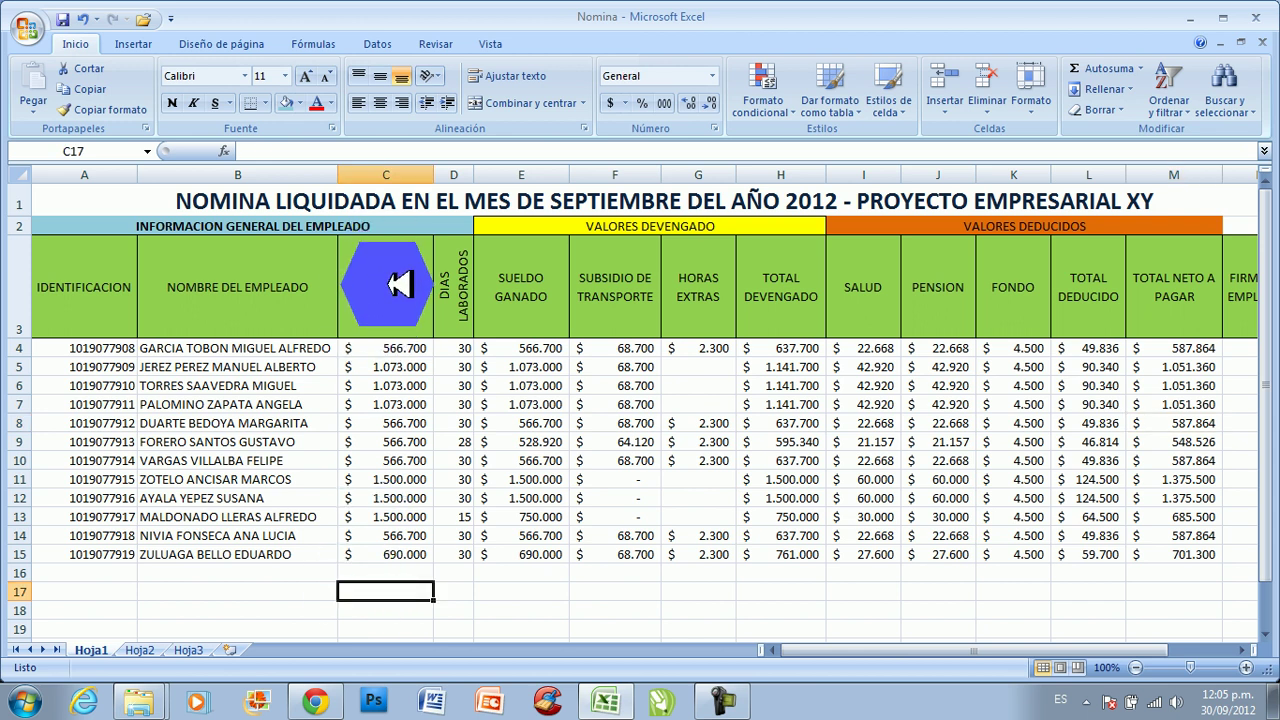
# Step along the totals row 17 from E17 to I17.
pyautogui.click(540, 591)
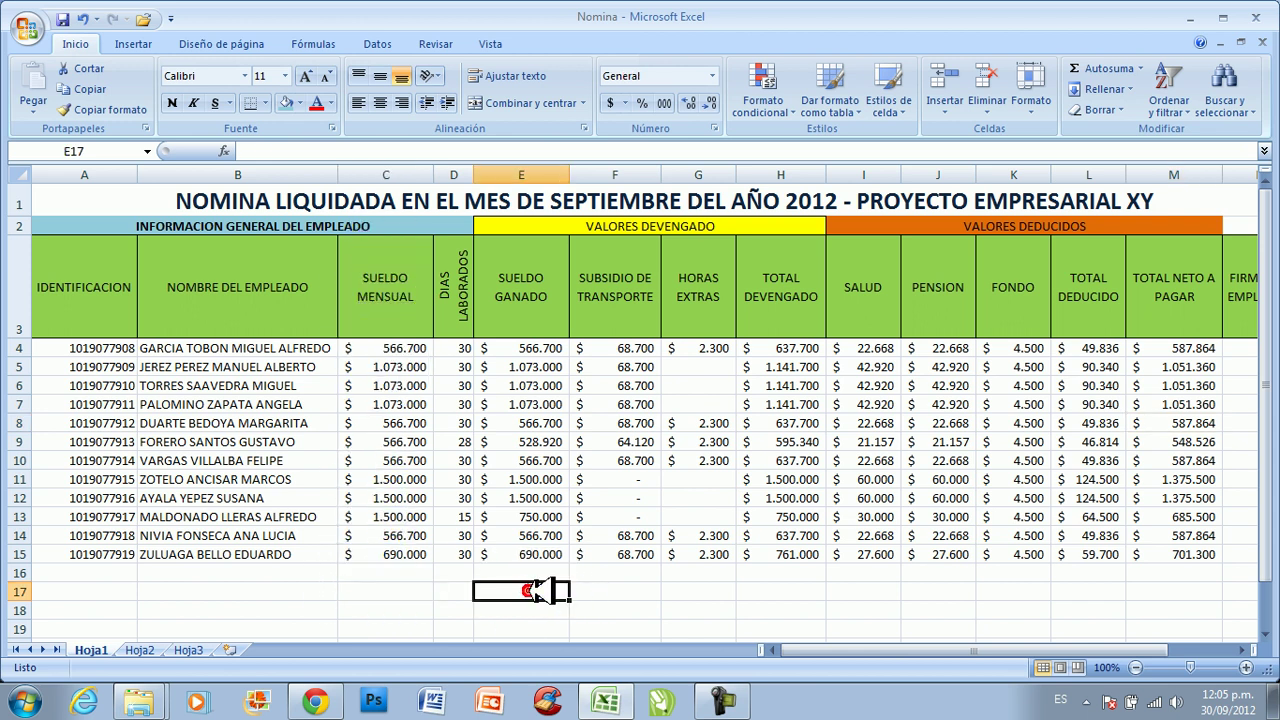
pyautogui.click(640, 592)
pyautogui.click(720, 594)
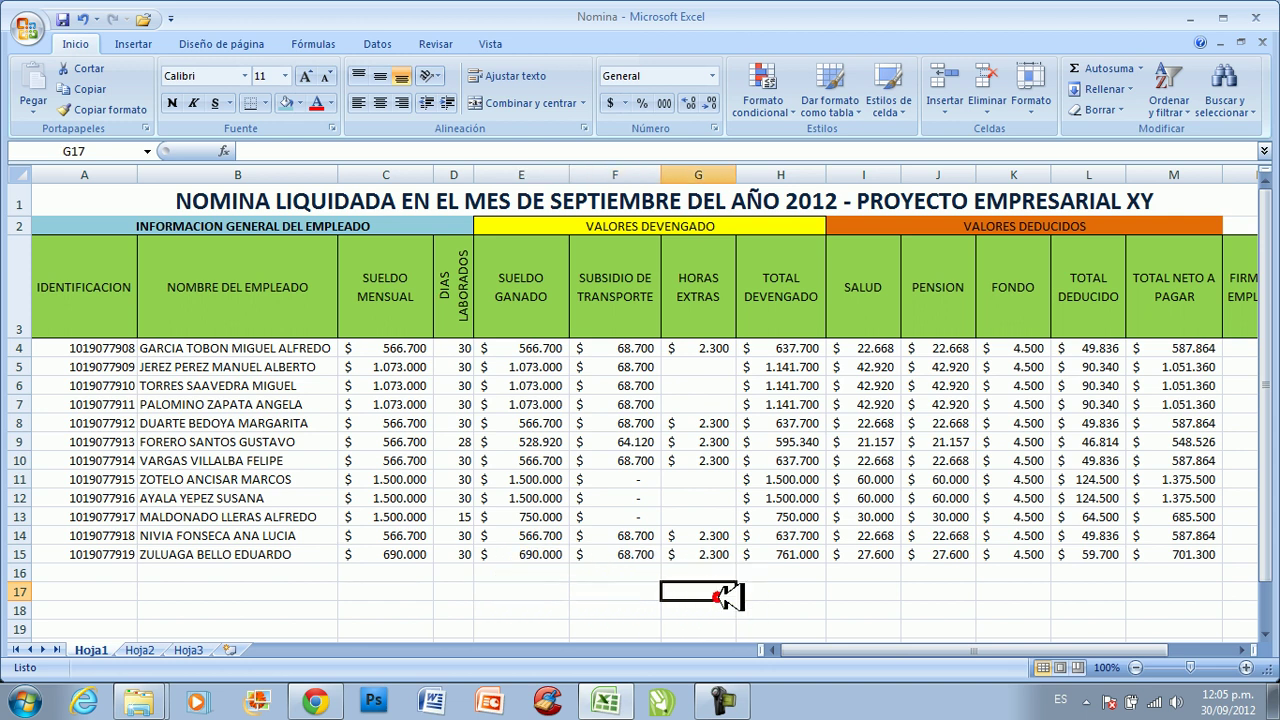
pyautogui.click(780, 594)
pyautogui.click(857, 592)
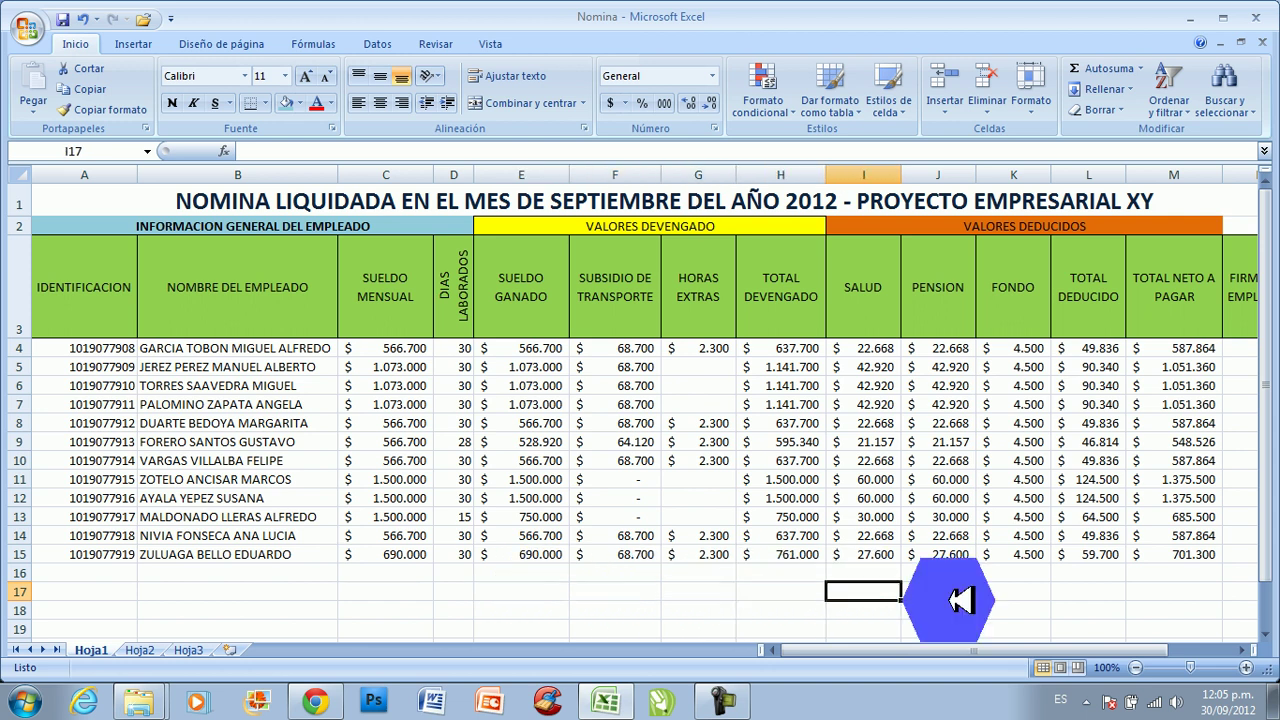
# Enter =SUMA(C4:C15) in C17 to total the SUELDO MENSUAL column.
pyautogui.click(386, 596)
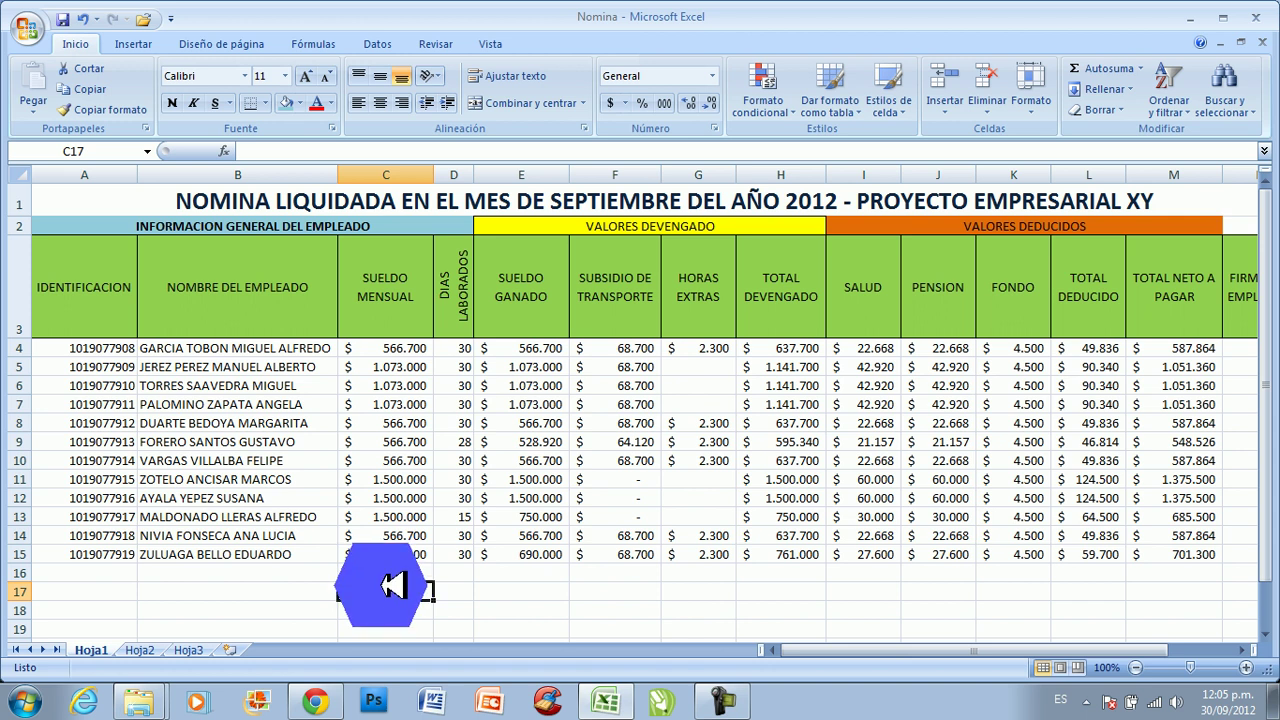
pyautogui.write('=')
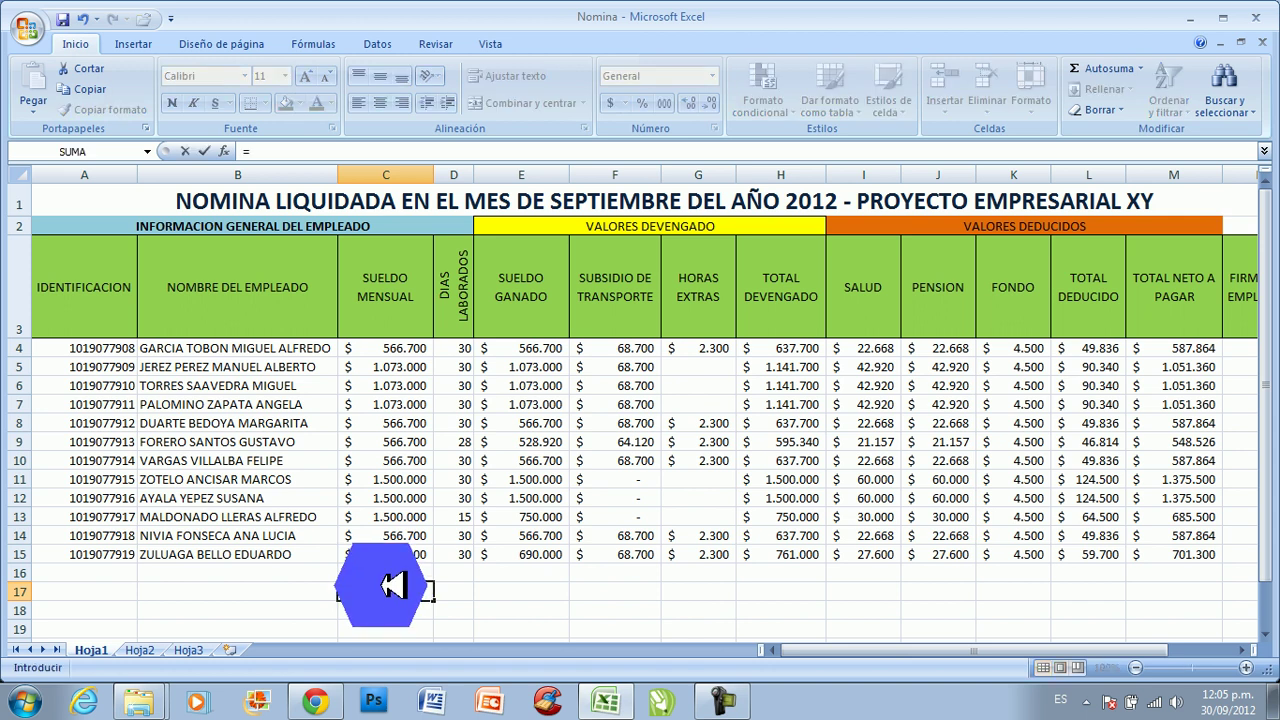
pyautogui.write('SUMA')
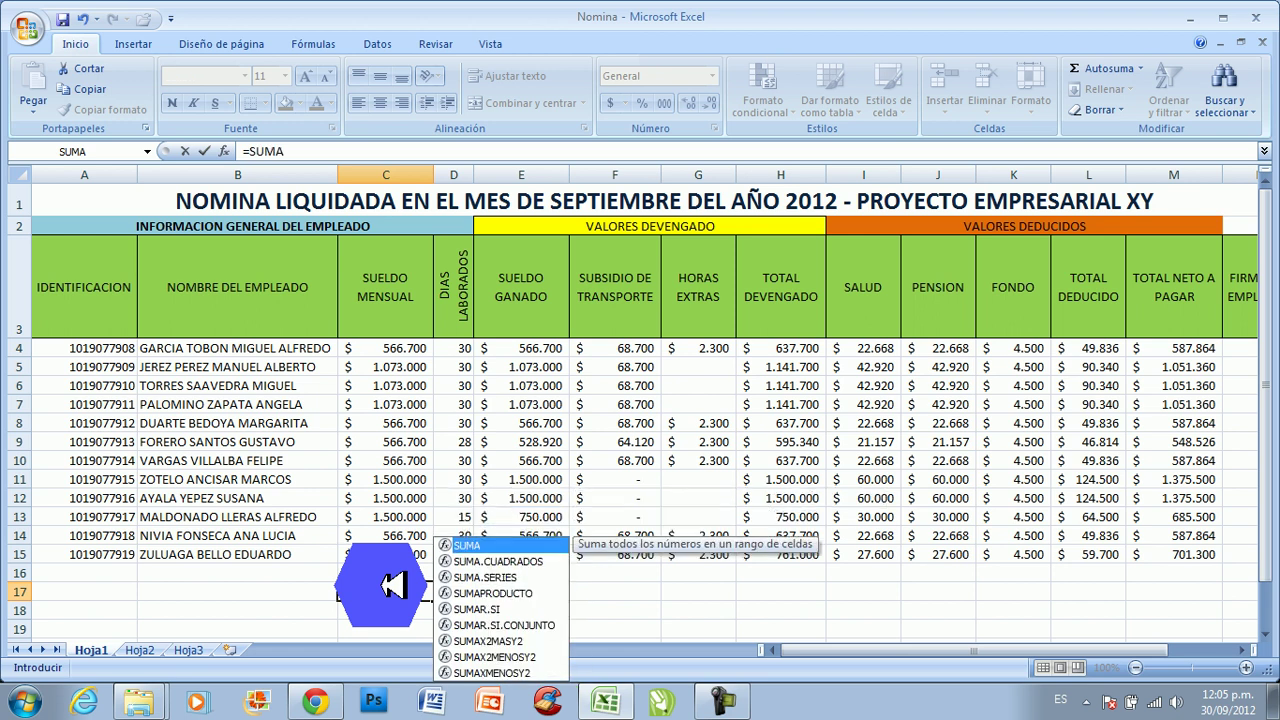
pyautogui.write('(')
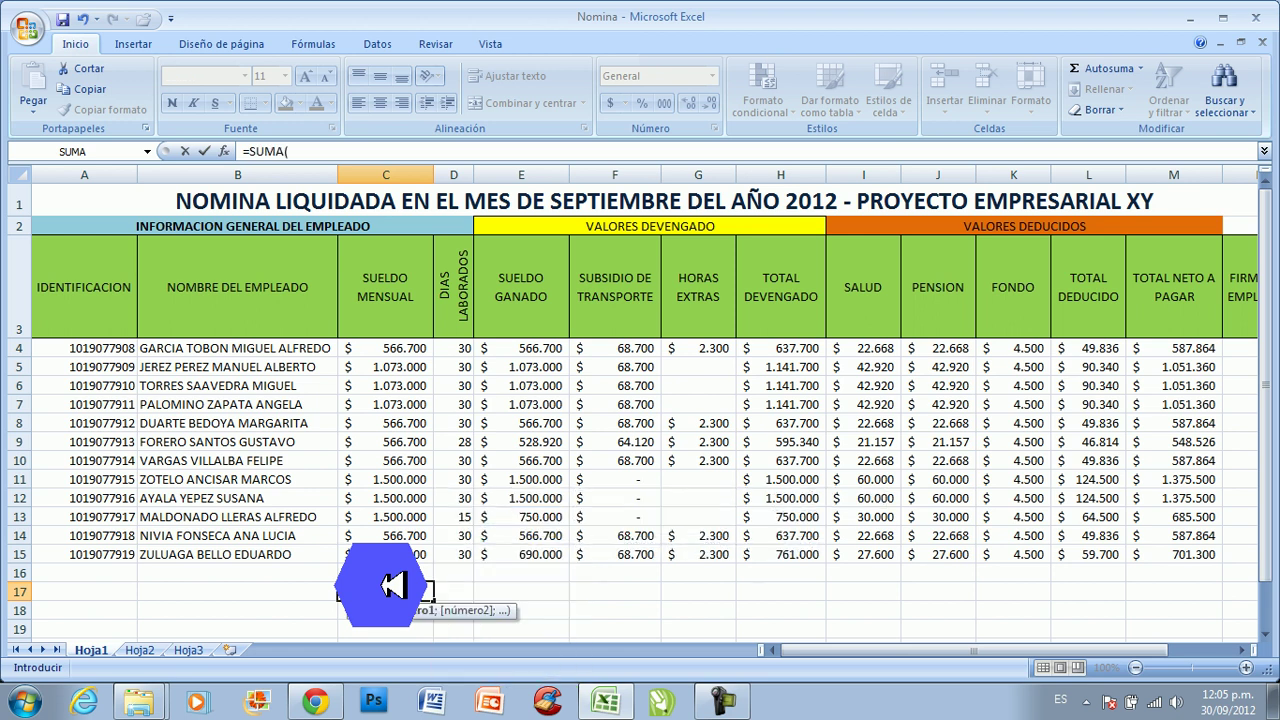
pyautogui.press('Up')
pyautogui.press('Up')
pyautogui.press('Up')
pyautogui.press('Up')
pyautogui.press('Up')
pyautogui.press('Up')
pyautogui.press('Up')
pyautogui.press('Up')
pyautogui.press('Up')
pyautogui.press('Up')
pyautogui.press('Up')
pyautogui.press('Up')
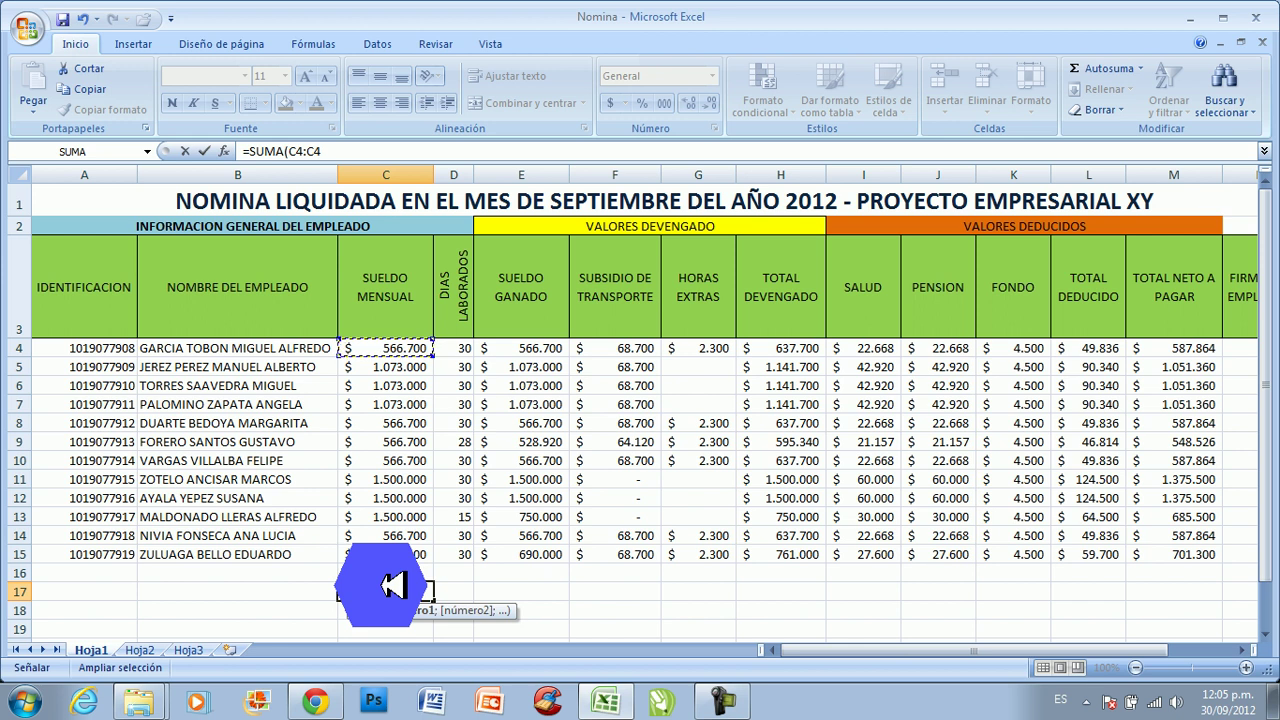
pyautogui.hotkey('shift', 'Down')
pyautogui.hotkey('shift', 'Down')
pyautogui.hotkey('shift', 'Down')
pyautogui.hotkey('shift', 'Down')
pyautogui.hotkey('shift', 'Down')
pyautogui.hotkey('shift', 'Down')
pyautogui.hotkey('shift', 'Down')
pyautogui.hotkey('shift', 'Down')
pyautogui.hotkey('shift', 'Down')
pyautogui.hotkey('shift', 'Down')
pyautogui.hotkey('shift', 'Down')
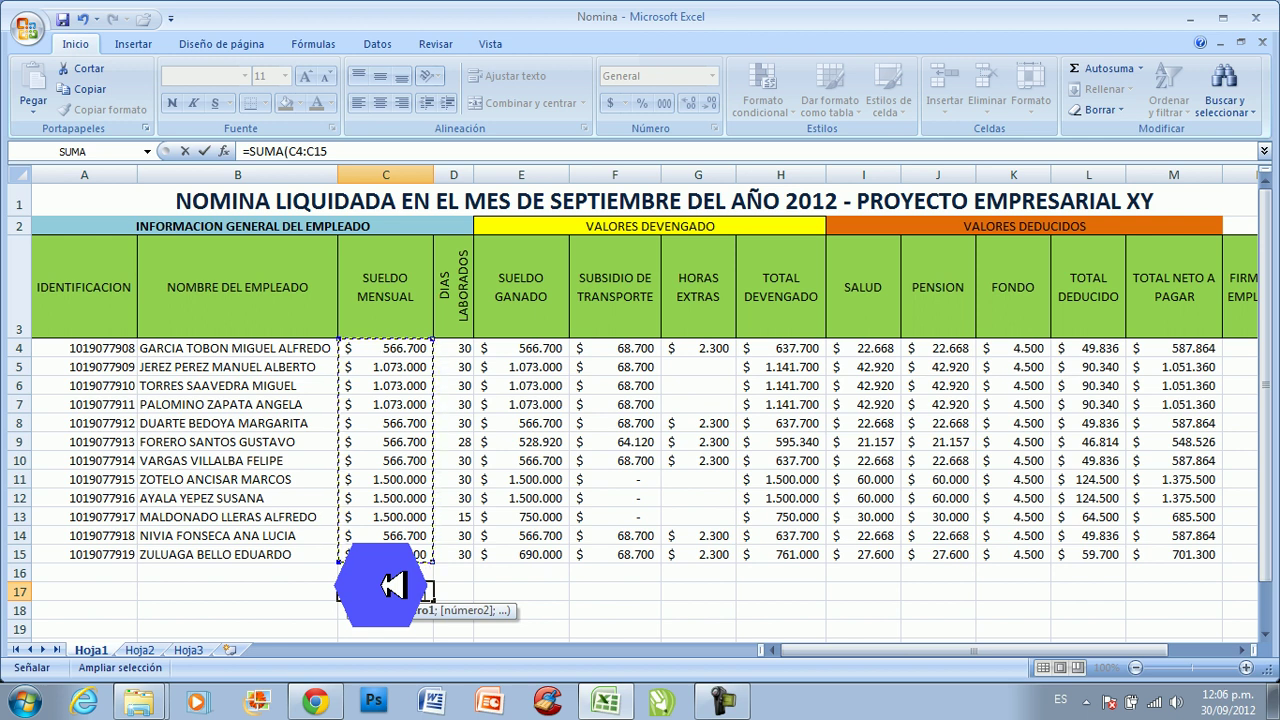
pyautogui.write(')')
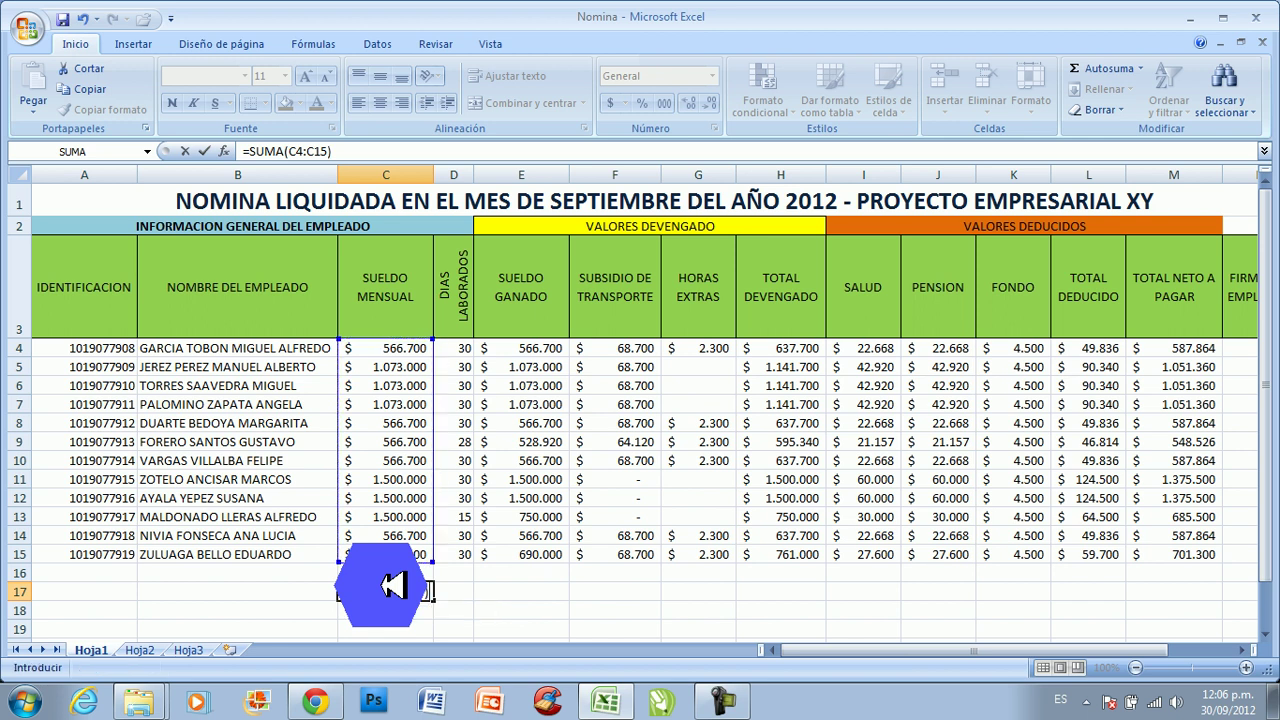
pyautogui.press('Return')
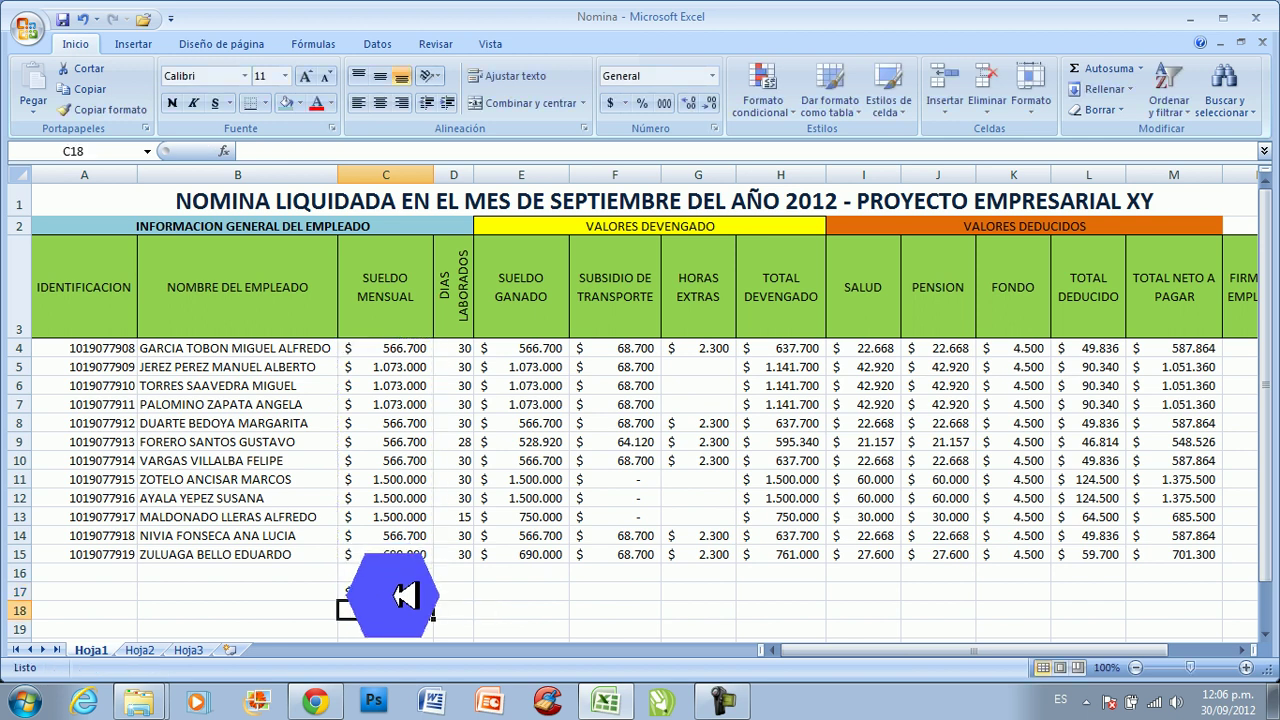
pyautogui.click(405, 592)
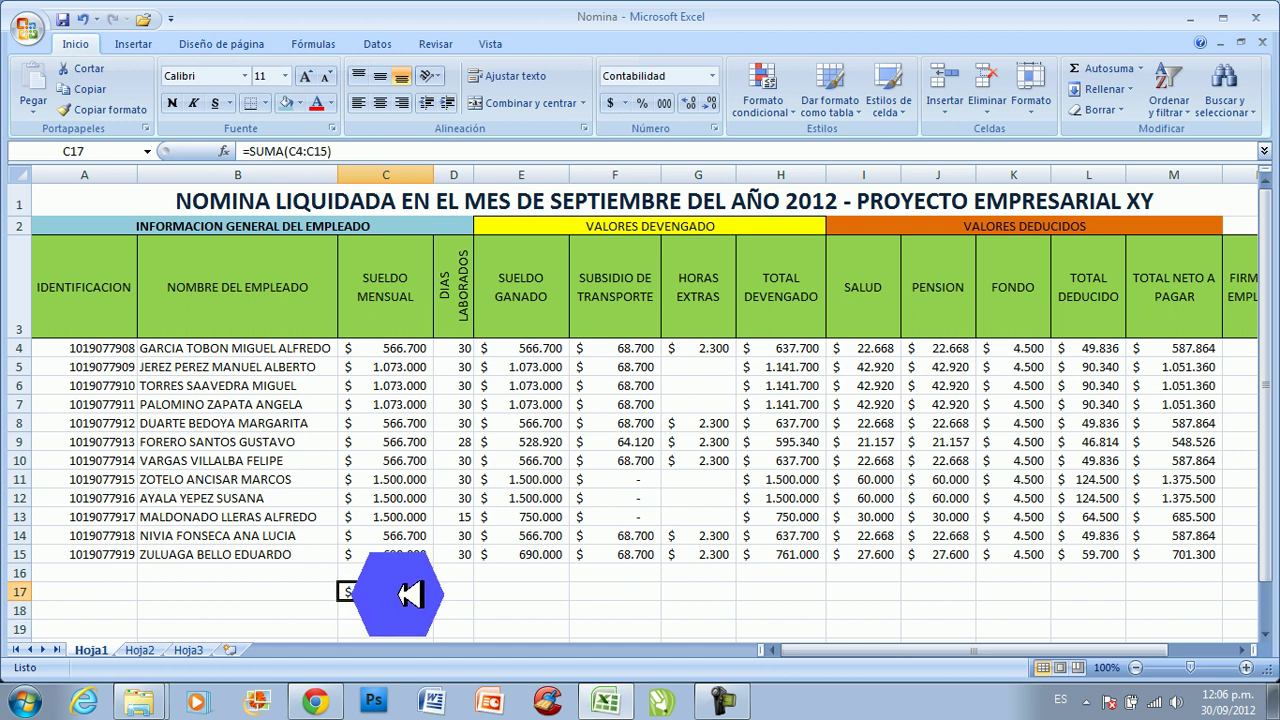
# Copy the C17 total formula into E17 and fill it right to M17, giving net pay 10.191.862.
pyautogui.click(88, 88)
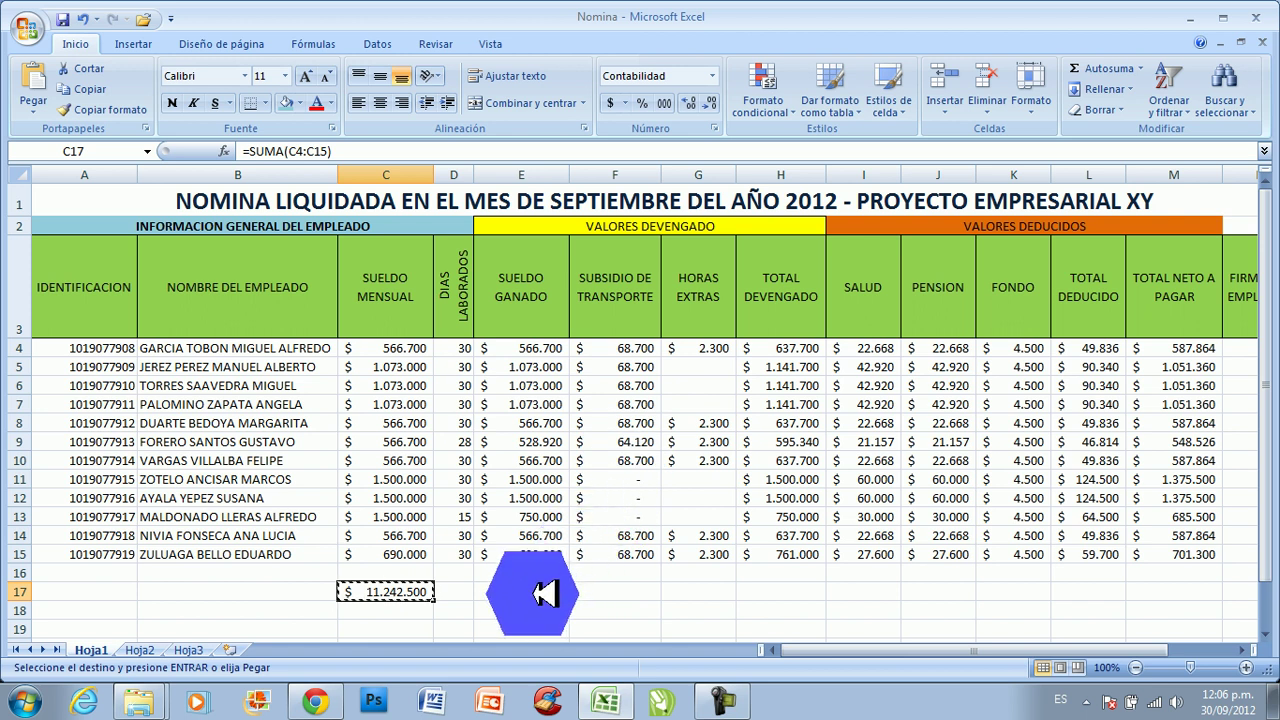
pyautogui.click(546, 594)
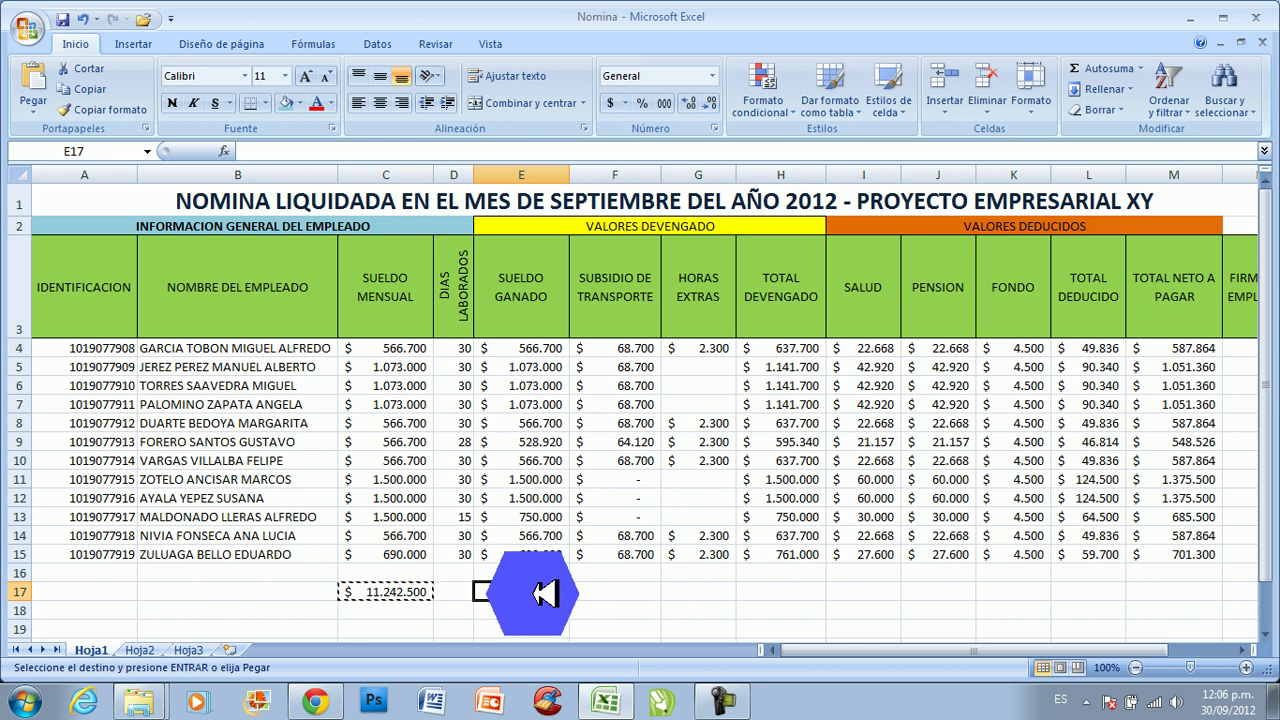
pyautogui.press('Return')
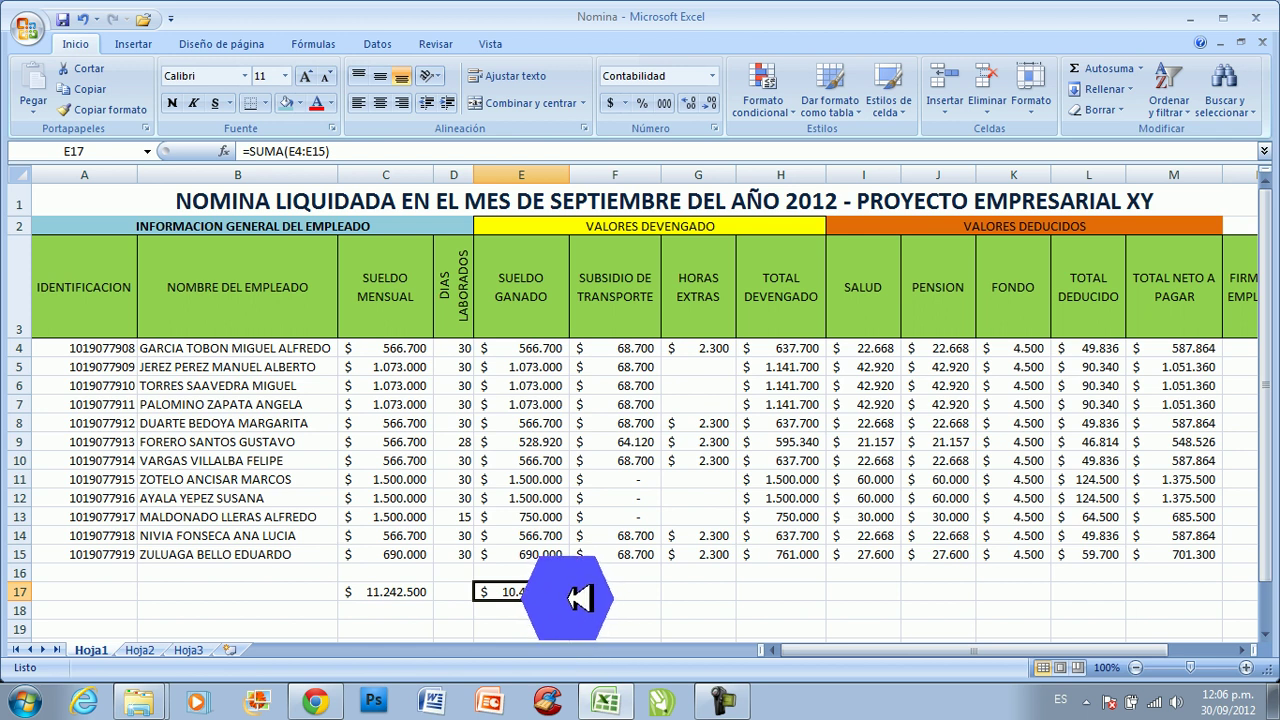
pyautogui.moveTo(578, 599); pyautogui.dragTo(1205, 606)
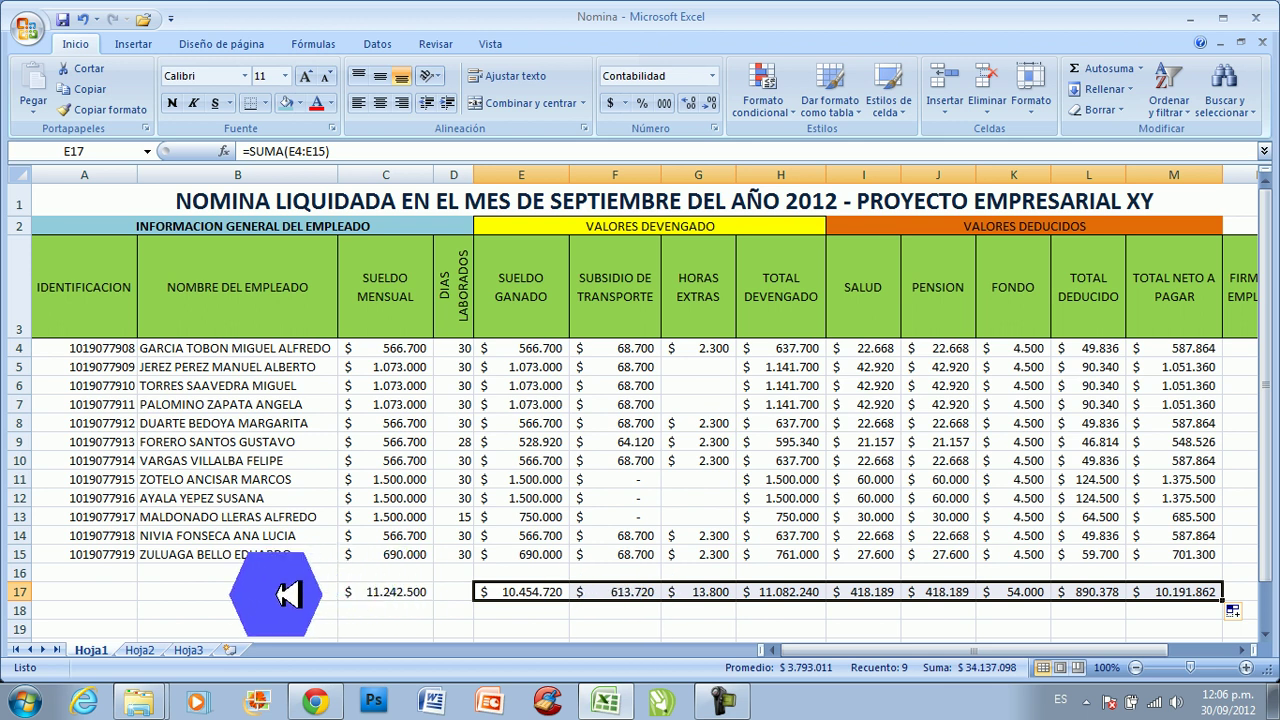
pyautogui.click(190, 592)
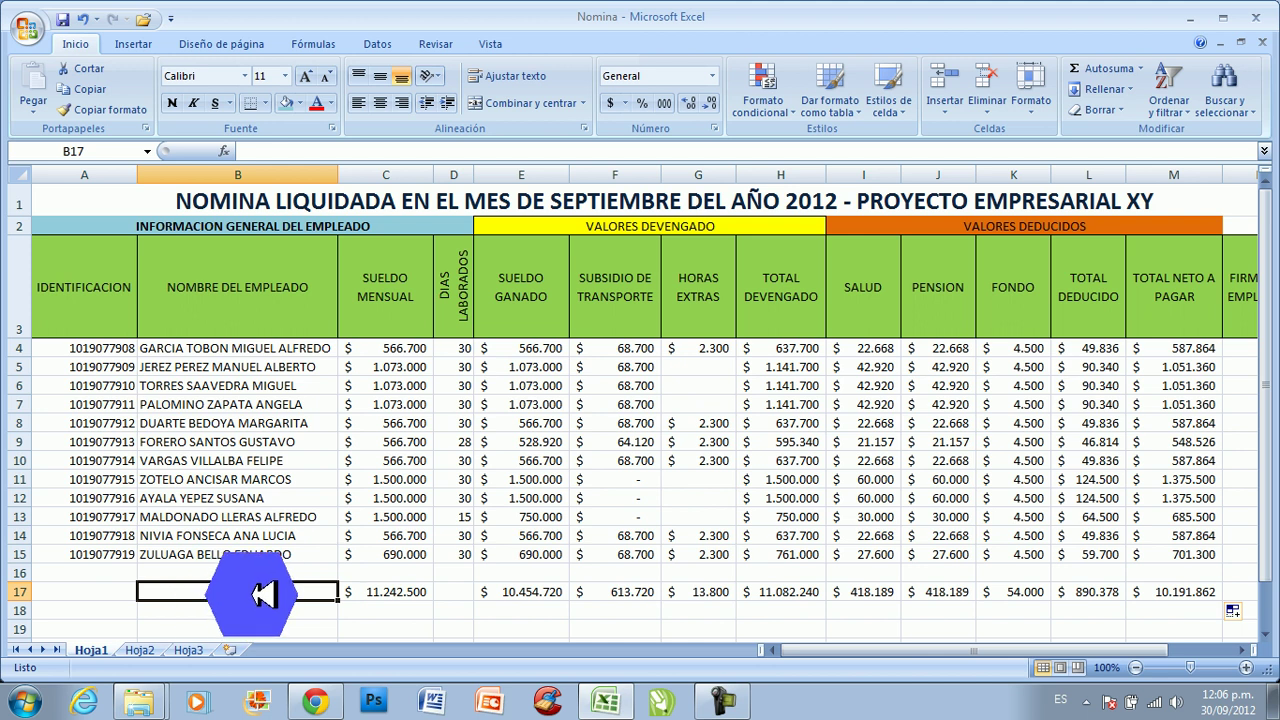
# Enter the label TOTALES ESTA NOMINA in cell B17.
pyautogui.write('TOTALES ESTA NOMINA')
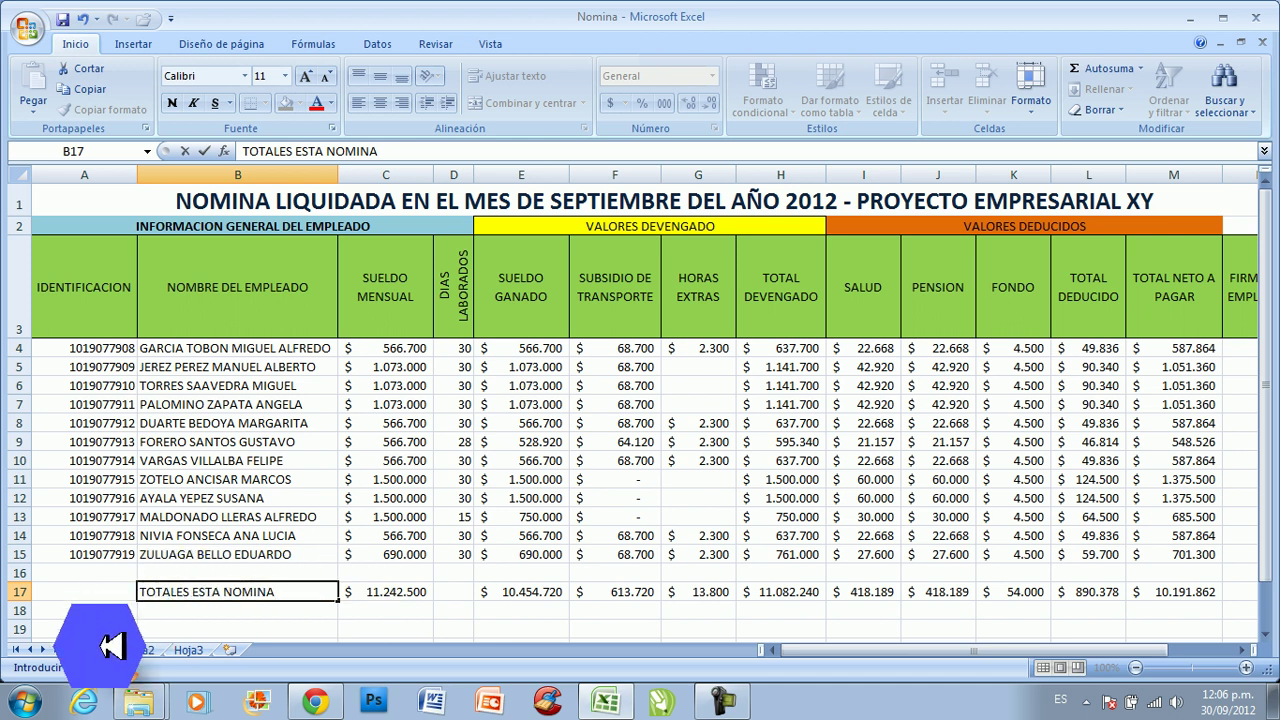
pyautogui.click(95, 650)
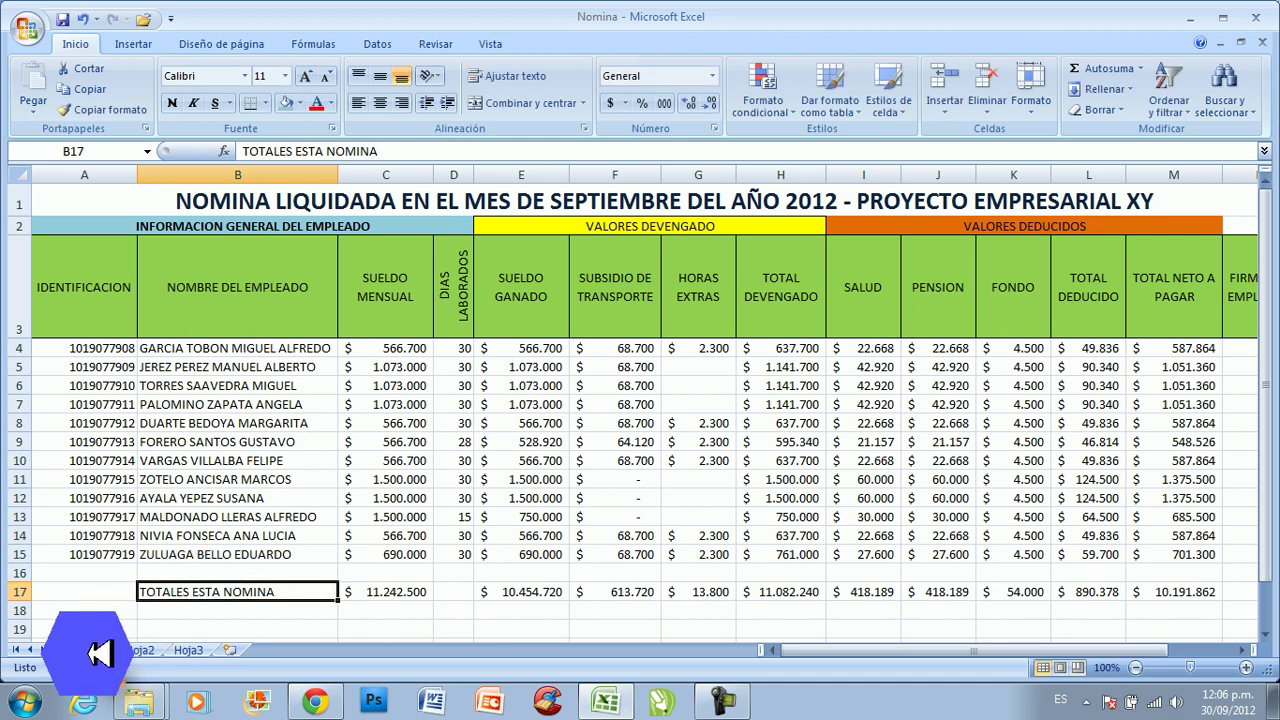
# Rename the Hoja1 worksheet tab to ENERO 2012.
pyautogui.click(100, 650)
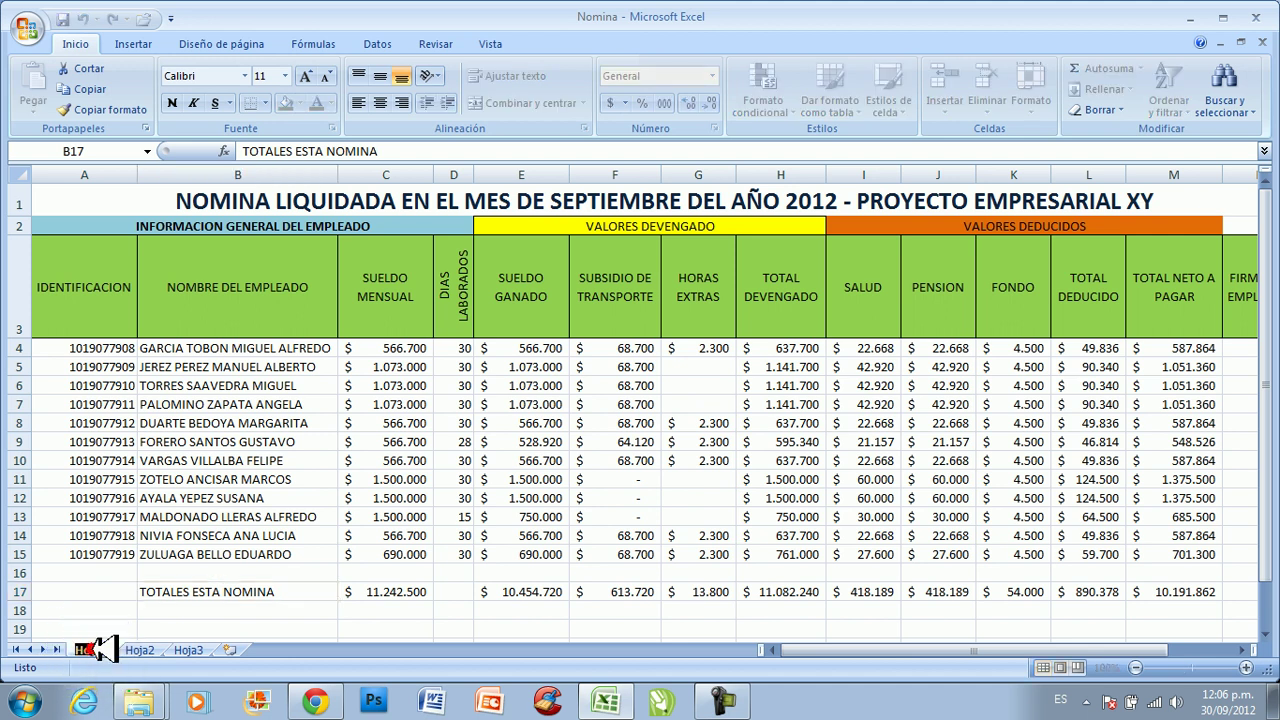
pyautogui.click(100, 648)
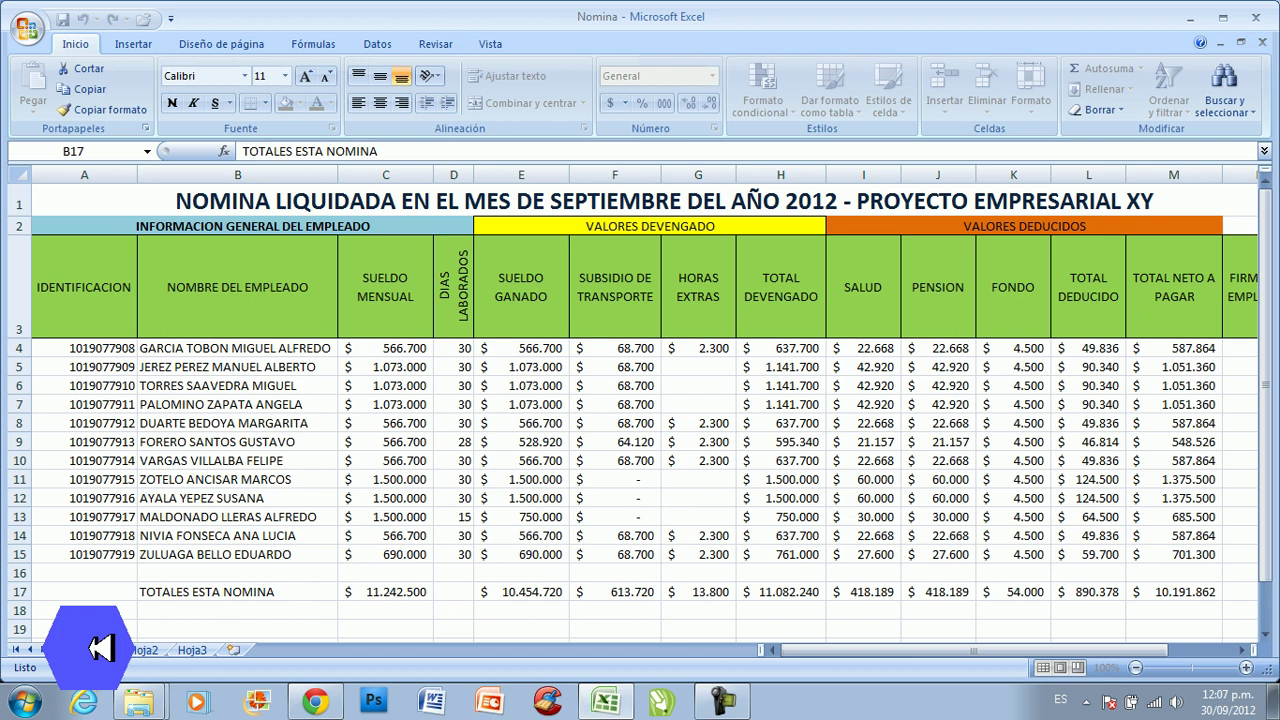
pyautogui.click(100, 648)
pyautogui.click(100, 648)
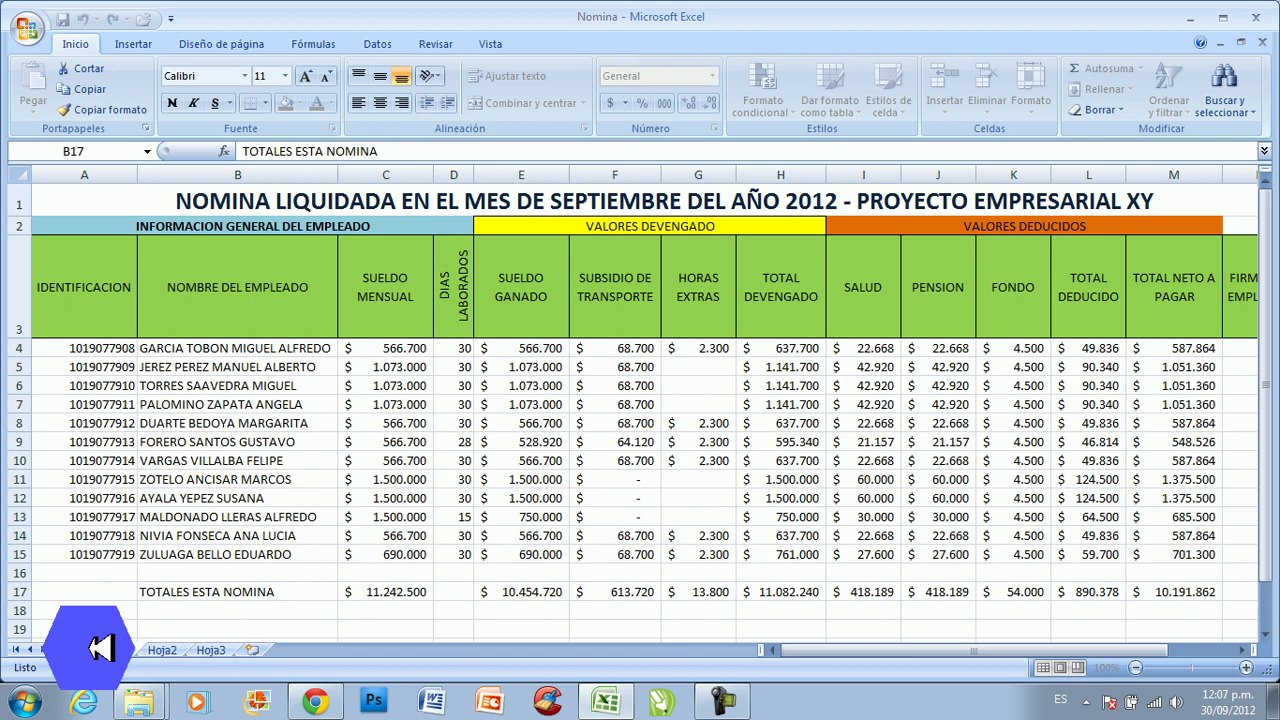